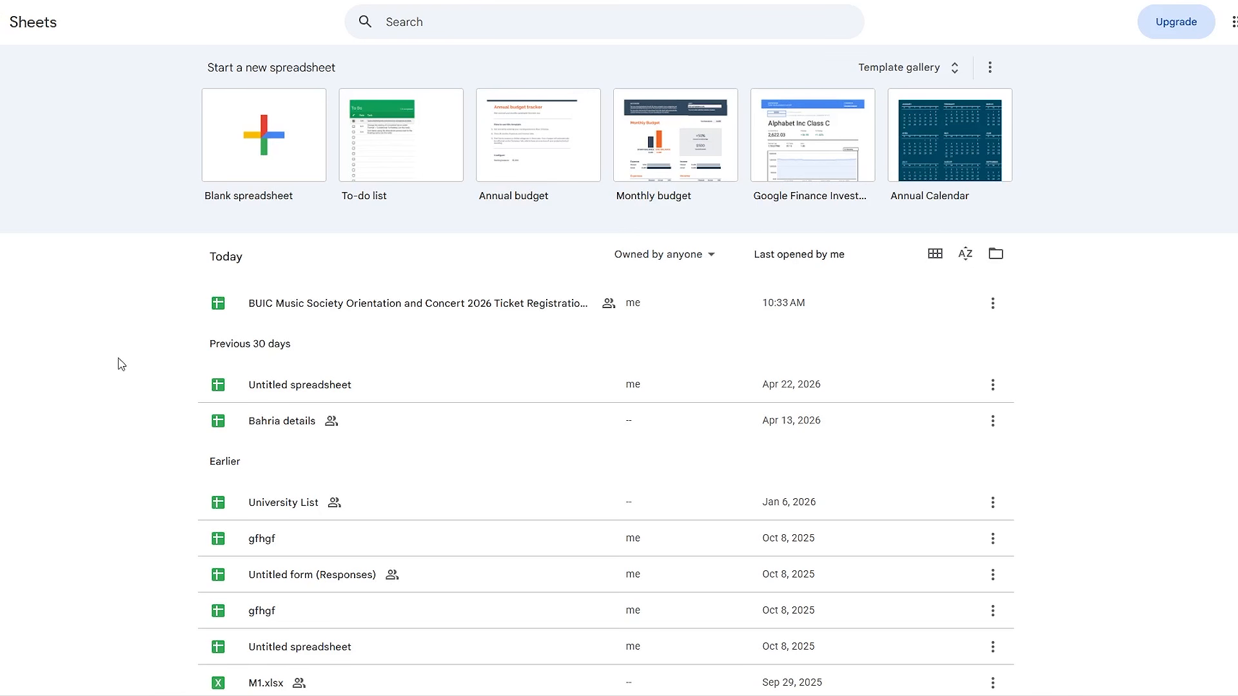
- Create a new blank spreadsheet
{"action": "scroll", "coordinate": [121, 365], "scroll_direction": "down", "scroll_amount": 6}
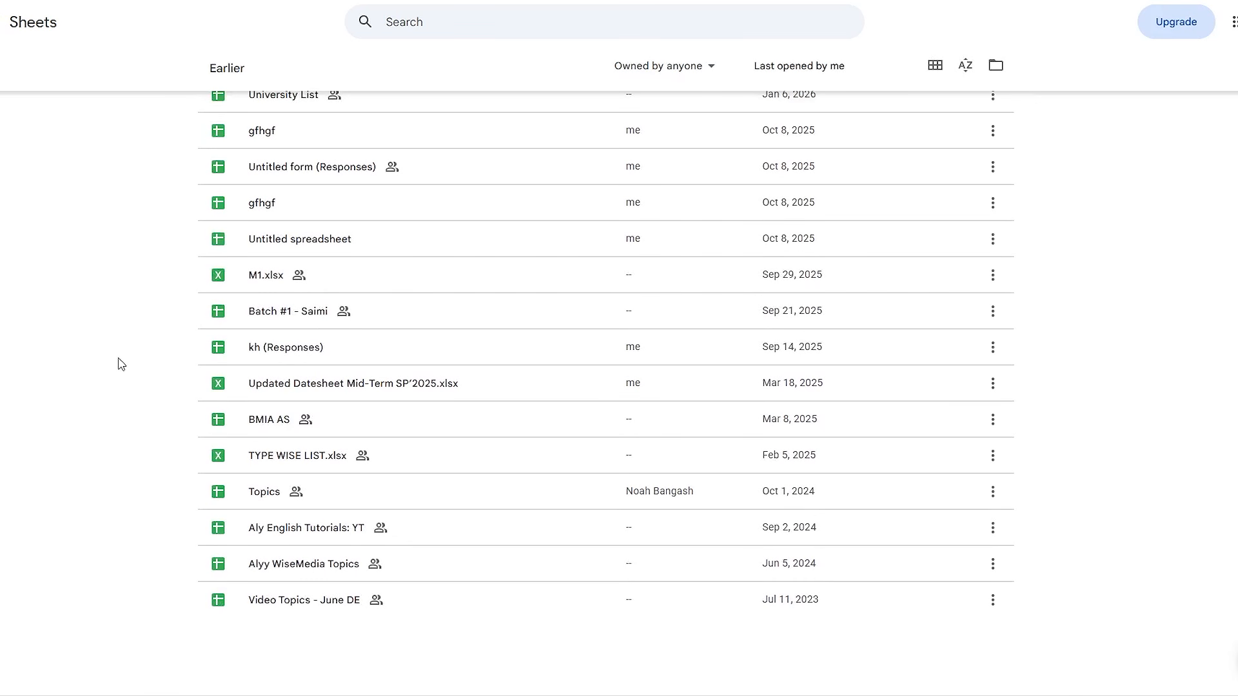
{"action": "scroll", "coordinate": [121, 365], "scroll_direction": "up", "scroll_amount": 6}
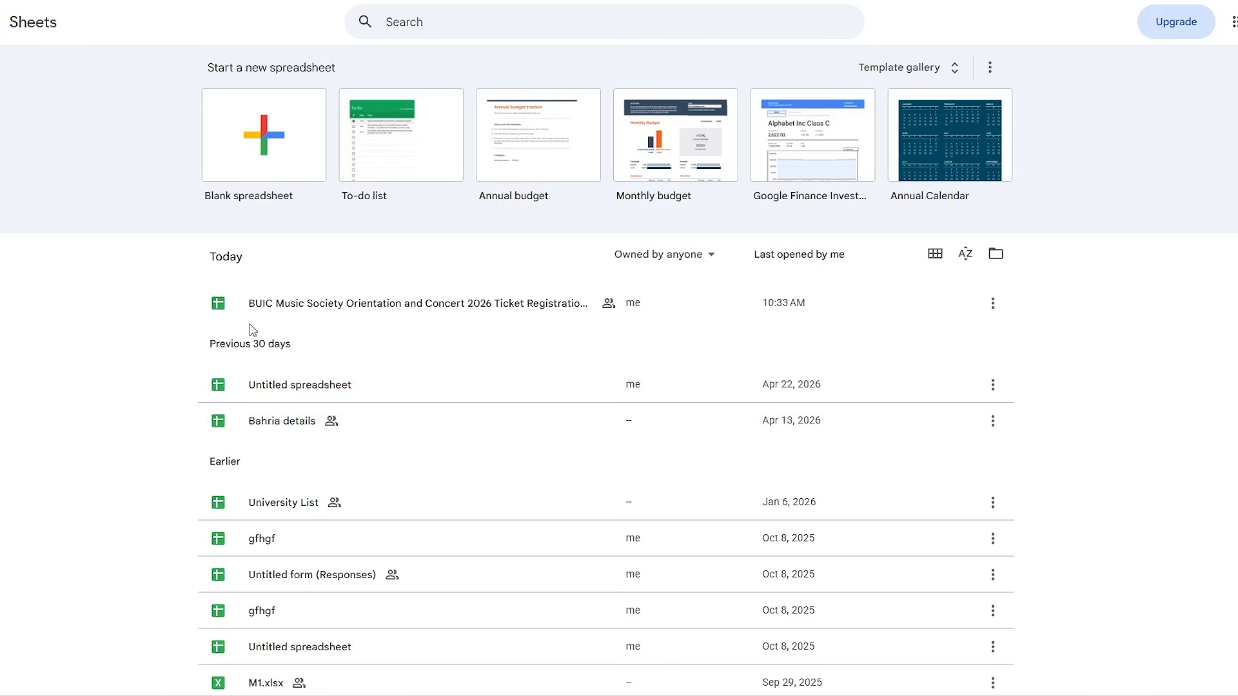
{"action": "left_click", "coordinate": [273, 160]}
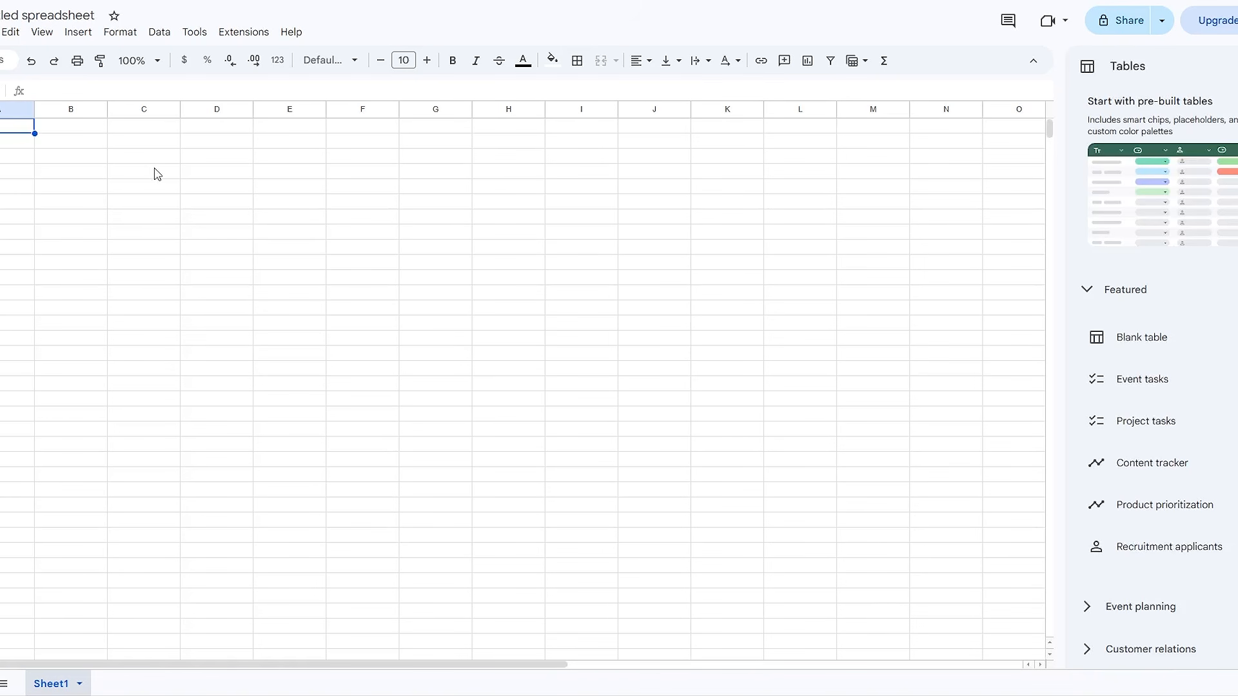
{"action": "left_click_drag", "start_coordinate": [53, 128], "coordinate": [99, 131]}
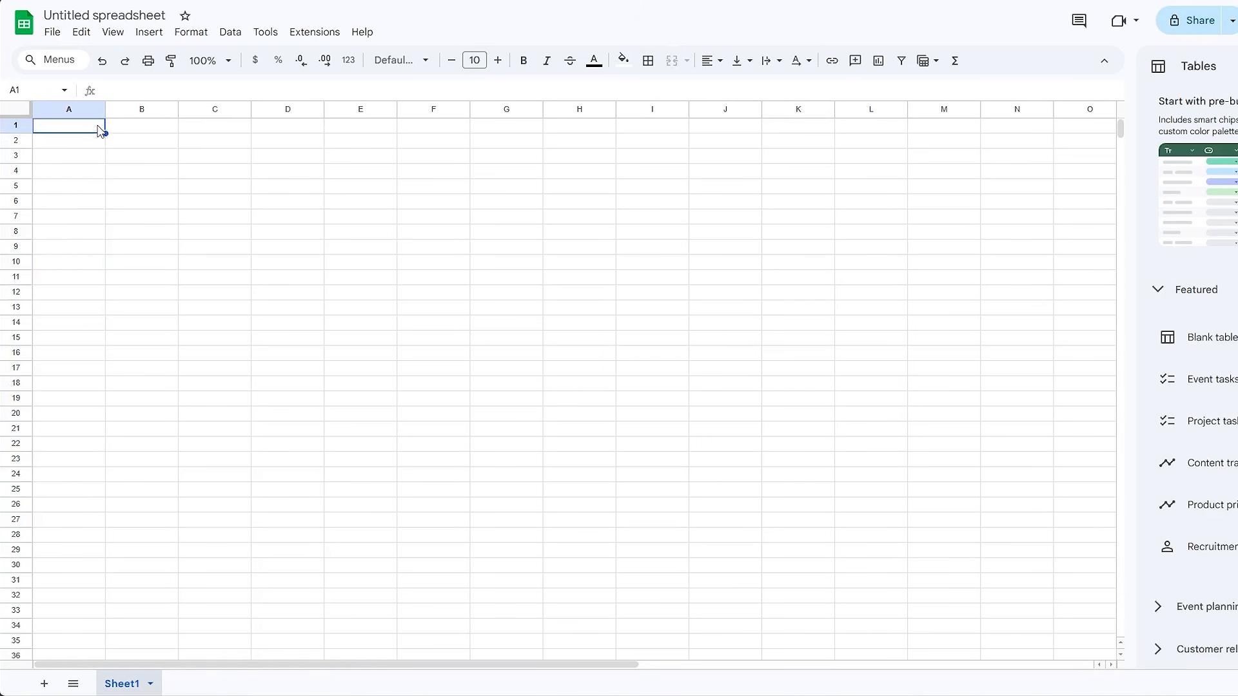
{"action": "left_click_drag", "start_coordinate": [76, 136], "coordinate": [471, 147]}
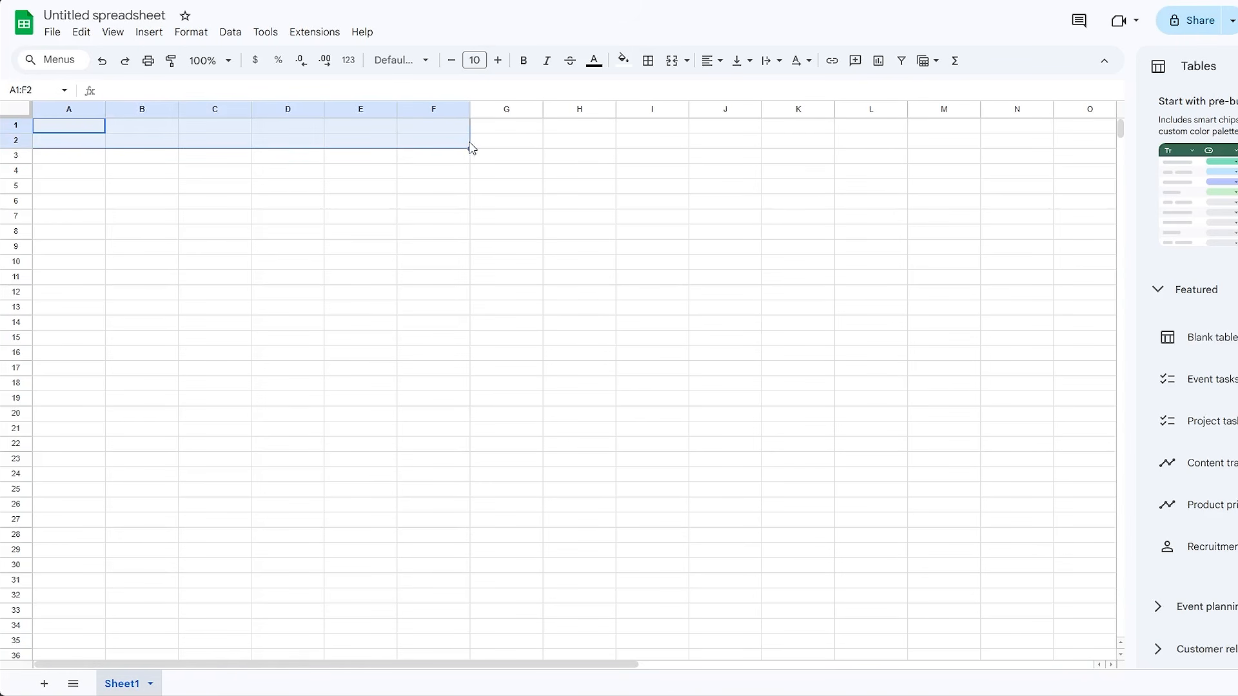
{"action": "left_click", "coordinate": [469, 263]}
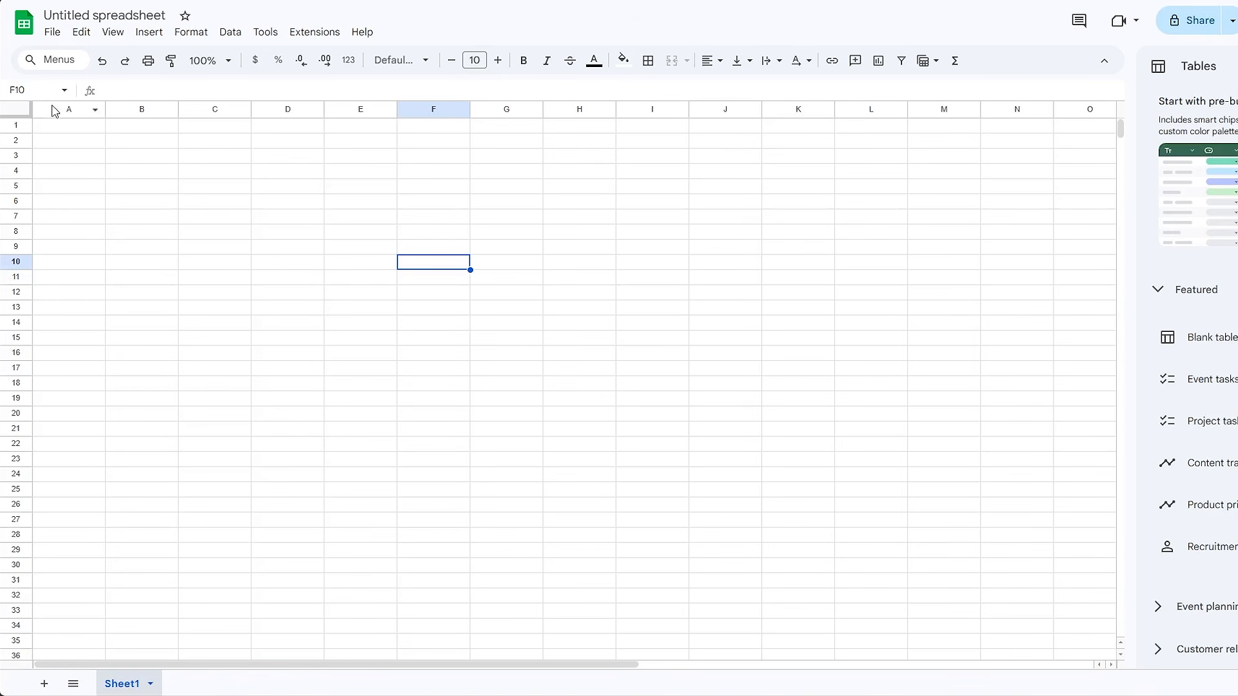
{"action": "left_click", "coordinate": [54, 128]}
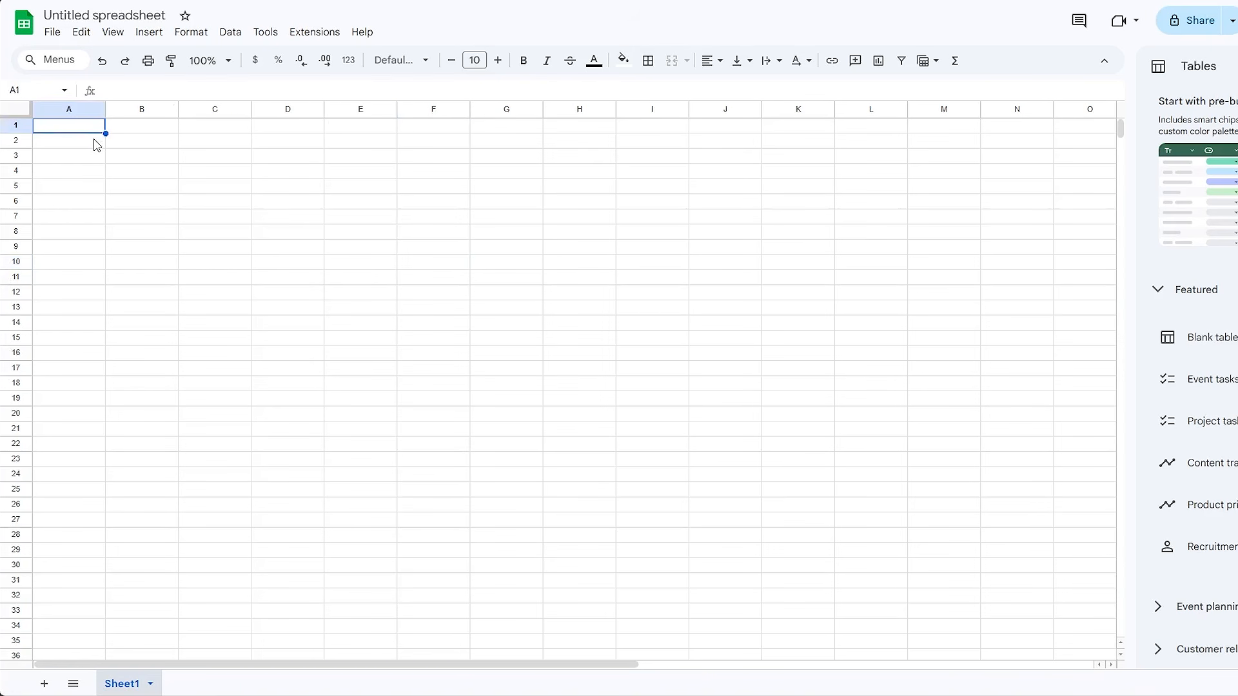
- Enter the sample number 9898 in cell B3 and clear the cell again
{"action": "left_click", "coordinate": [142, 157]}
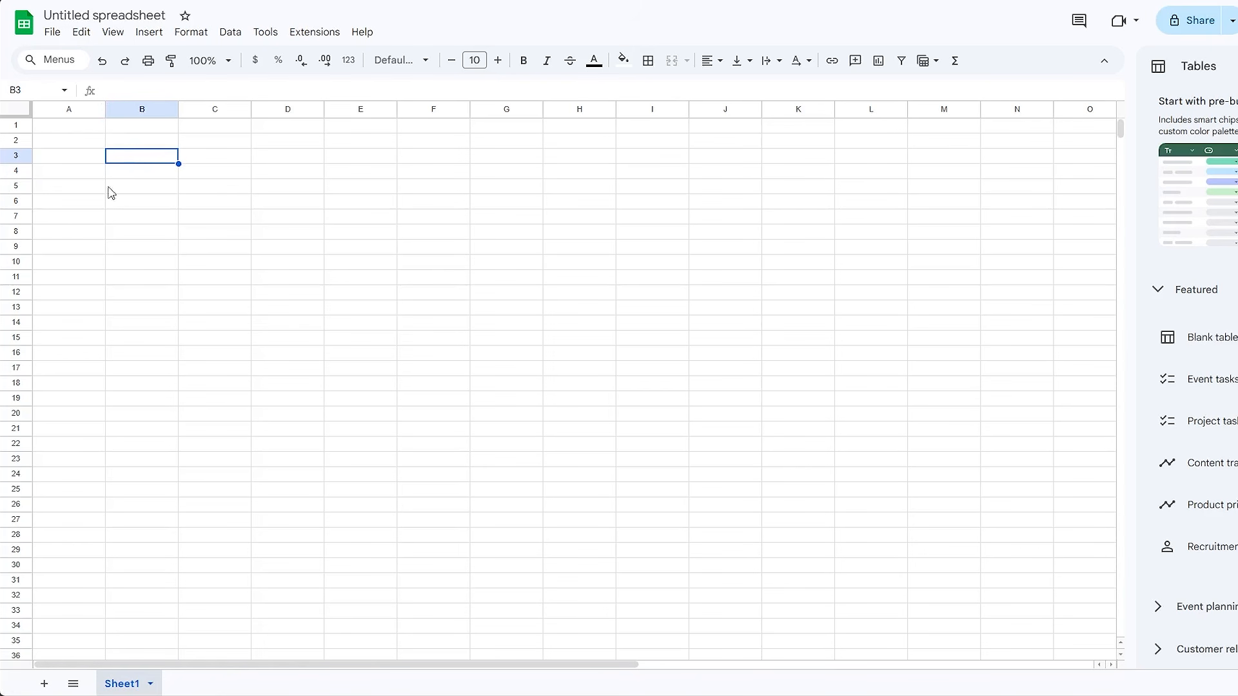
{"action": "type", "text": "9898"}
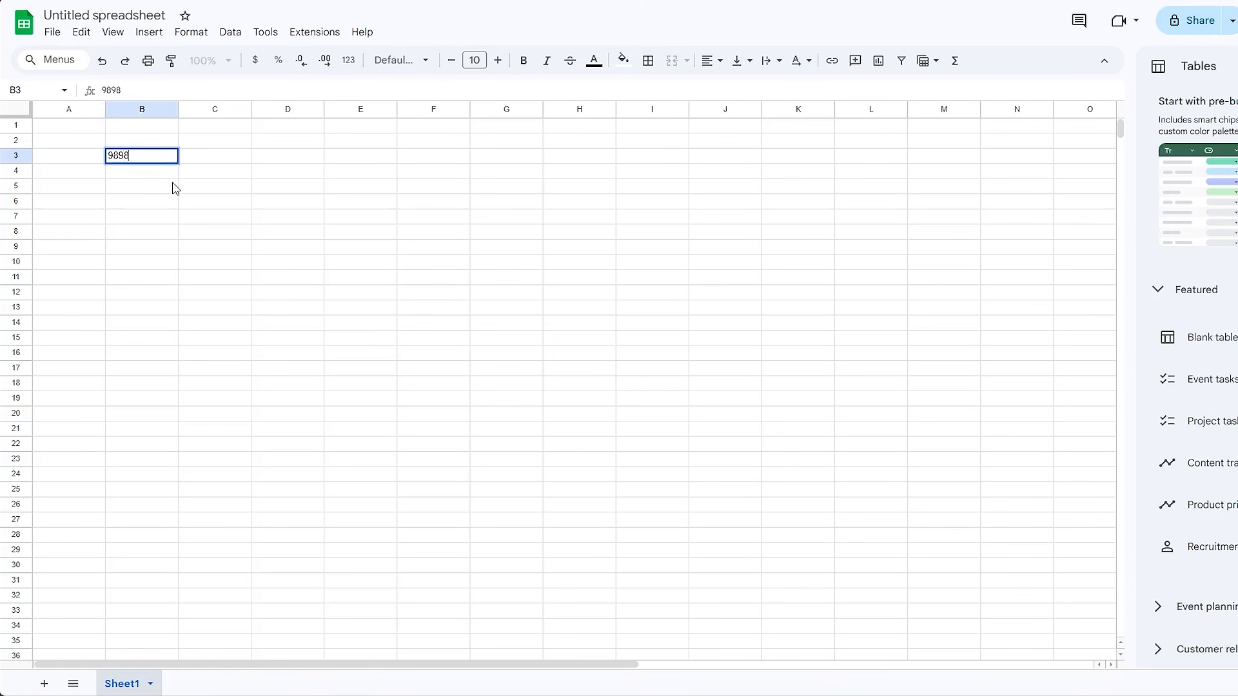
{"action": "key", "text": "Return"}
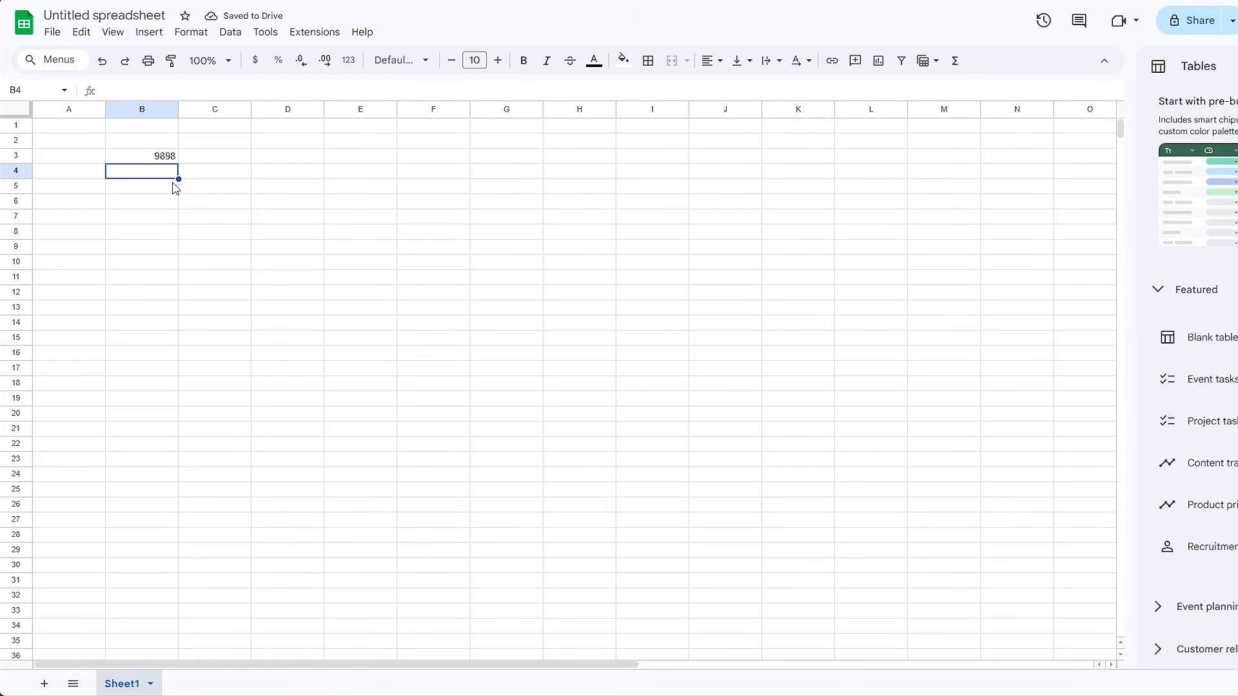
{"action": "left_click", "coordinate": [110, 87]}
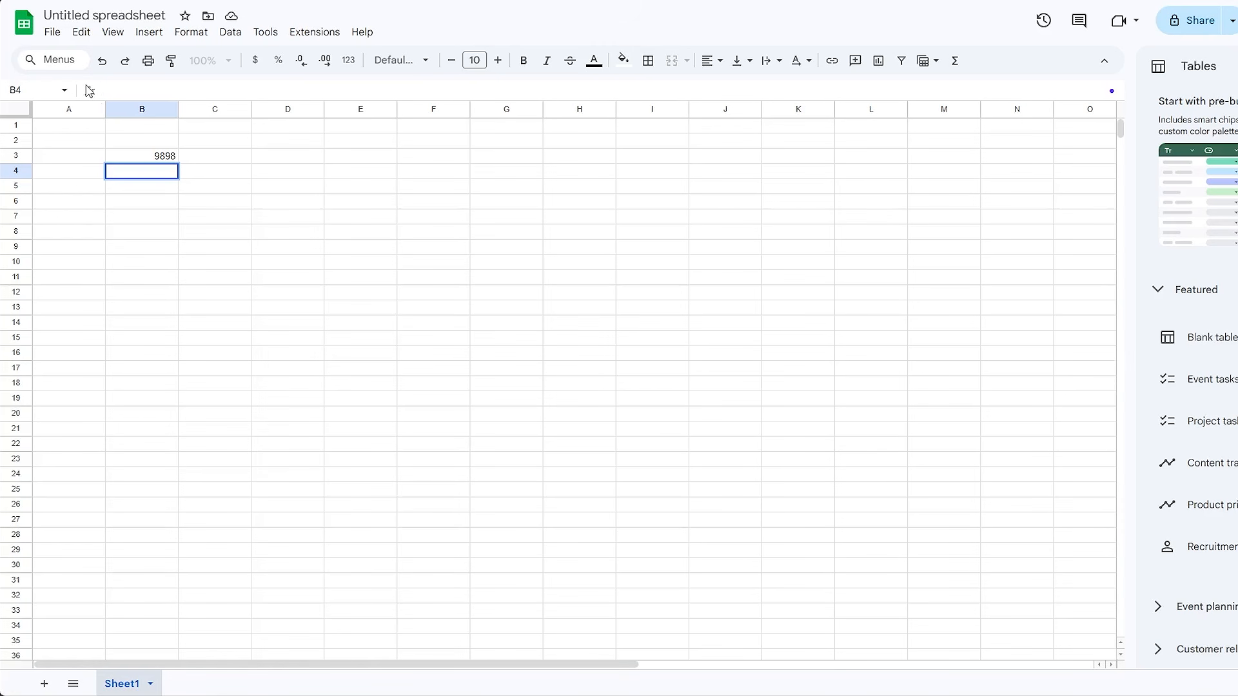
{"action": "left_click", "coordinate": [164, 161]}
{"action": "key", "text": "Delete"}
- Enter the column headers "name", "prices" and "dates" in cells A1, B1 and C1
{"action": "left_click", "coordinate": [71, 130]}
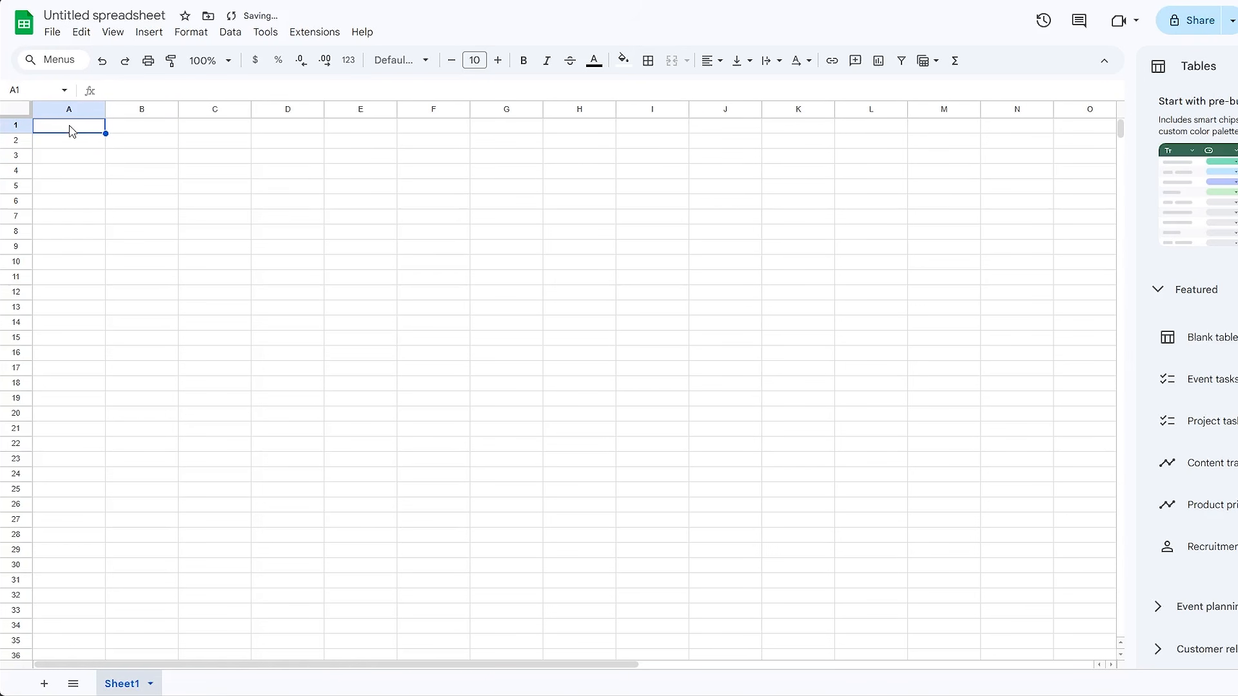
{"action": "type", "text": "name"}
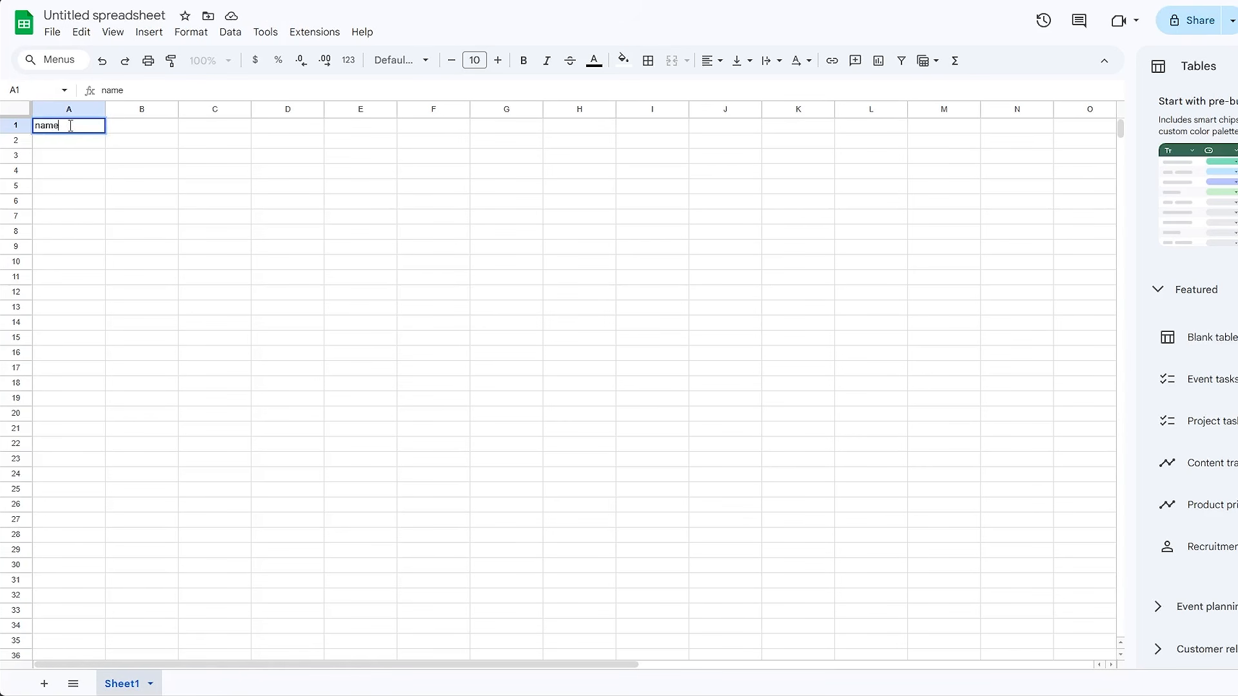
{"action": "key", "text": "Return"}
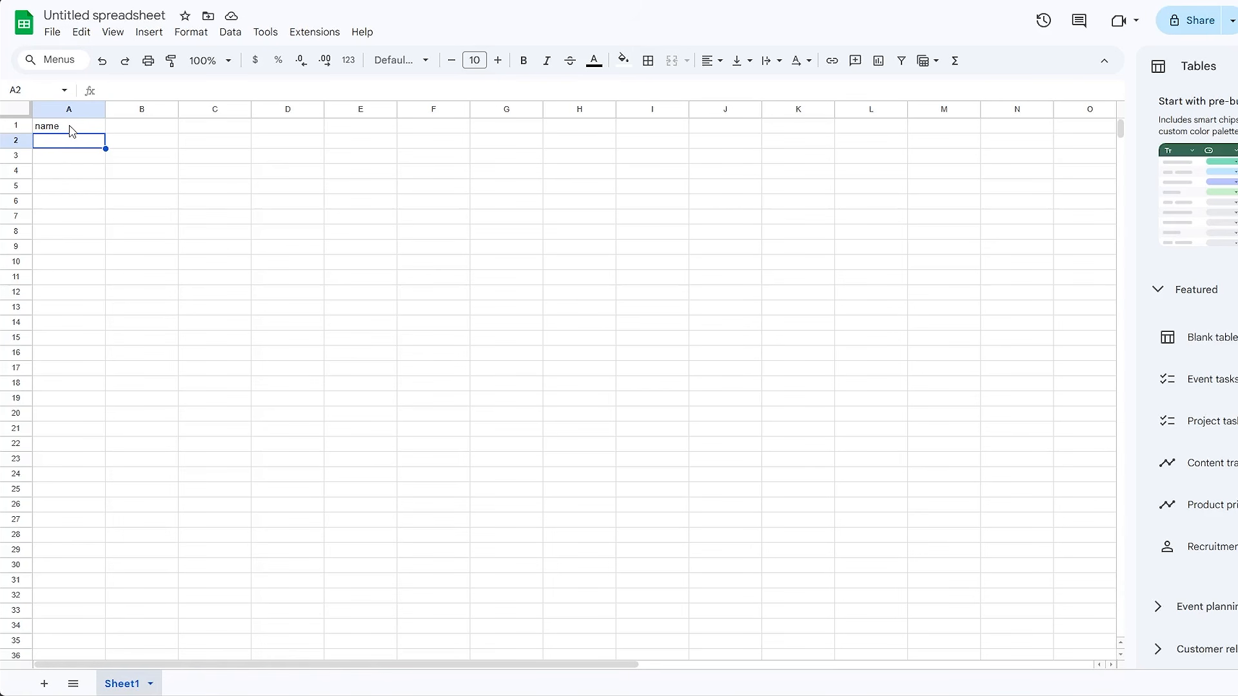
{"action": "left_click", "coordinate": [72, 130]}
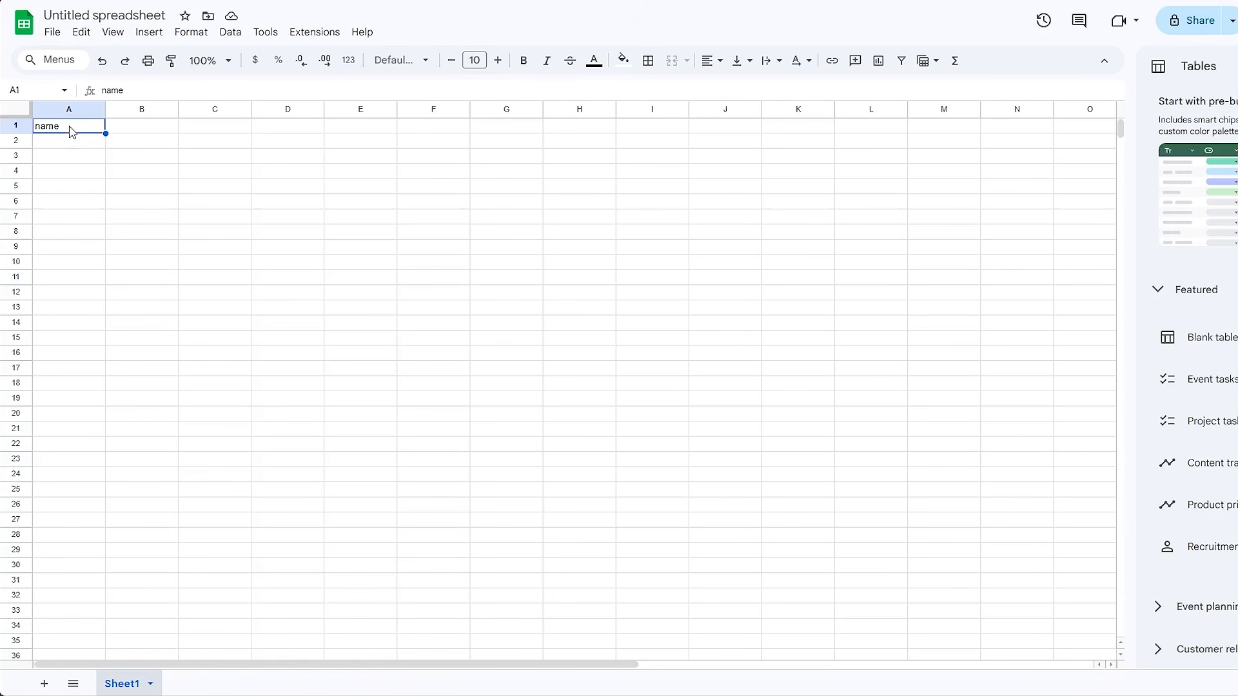
{"action": "left_click", "coordinate": [140, 131]}
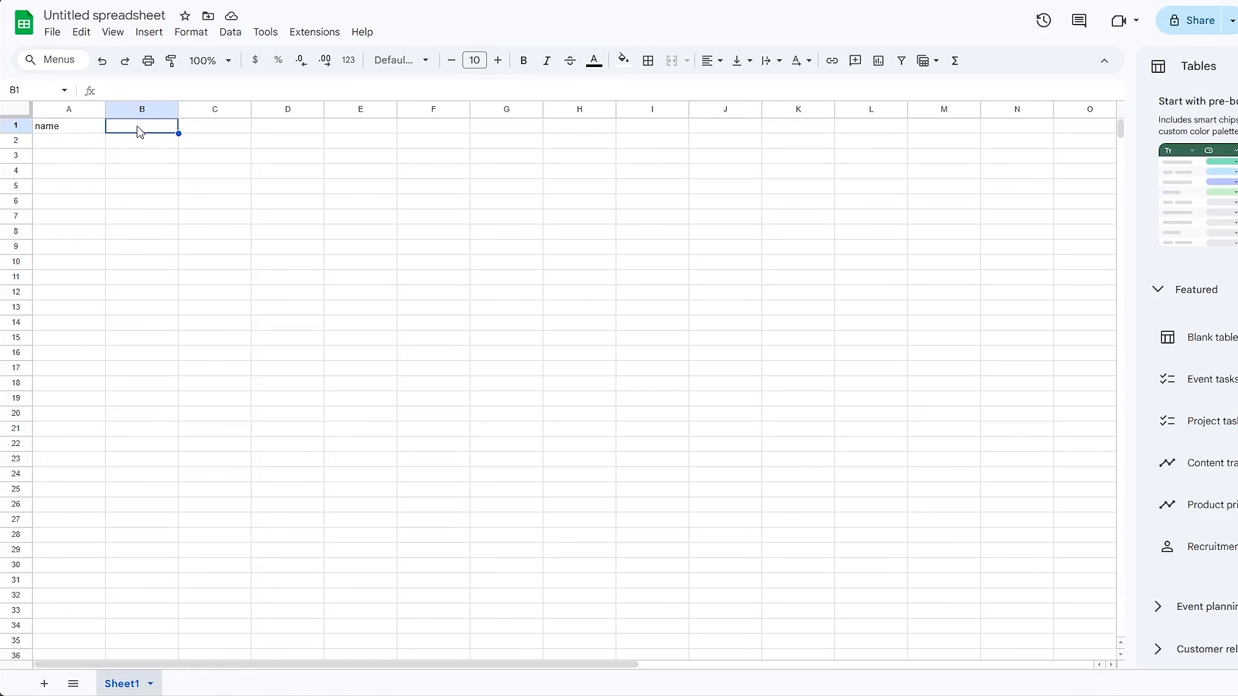
{"action": "type", "text": "pri"}
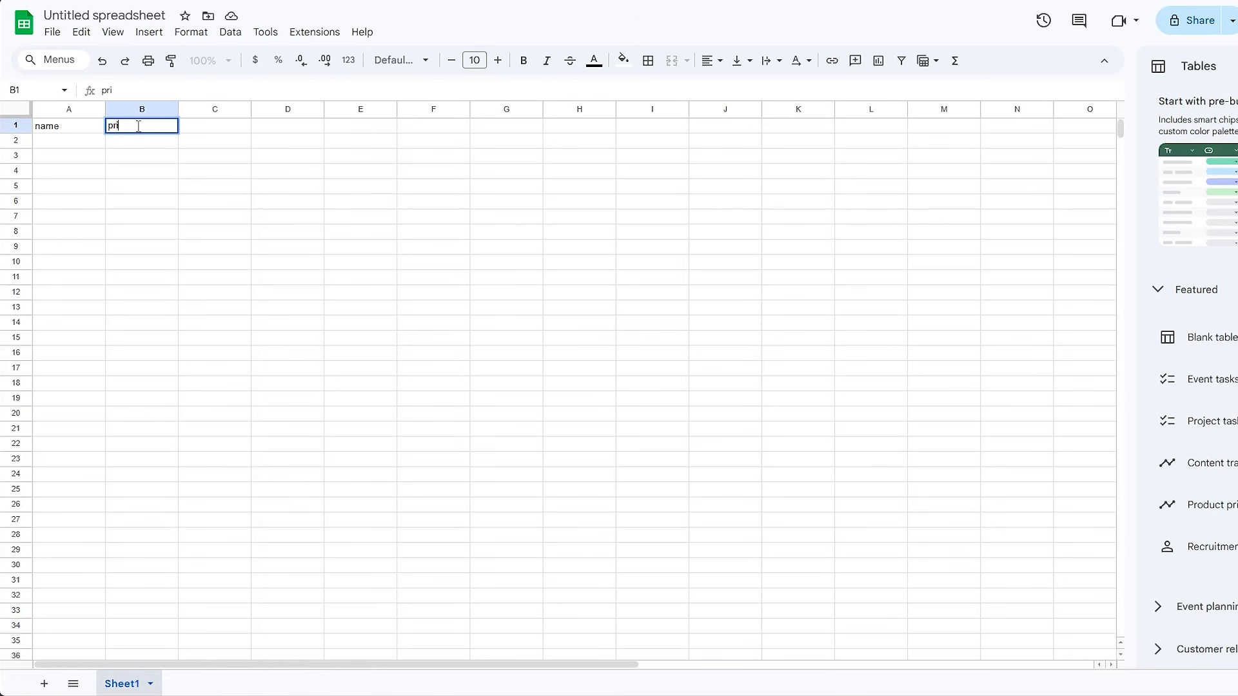
{"action": "type", "text": "ces"}
{"action": "left_click", "coordinate": [215, 130]}
{"action": "type", "text": "dates"}
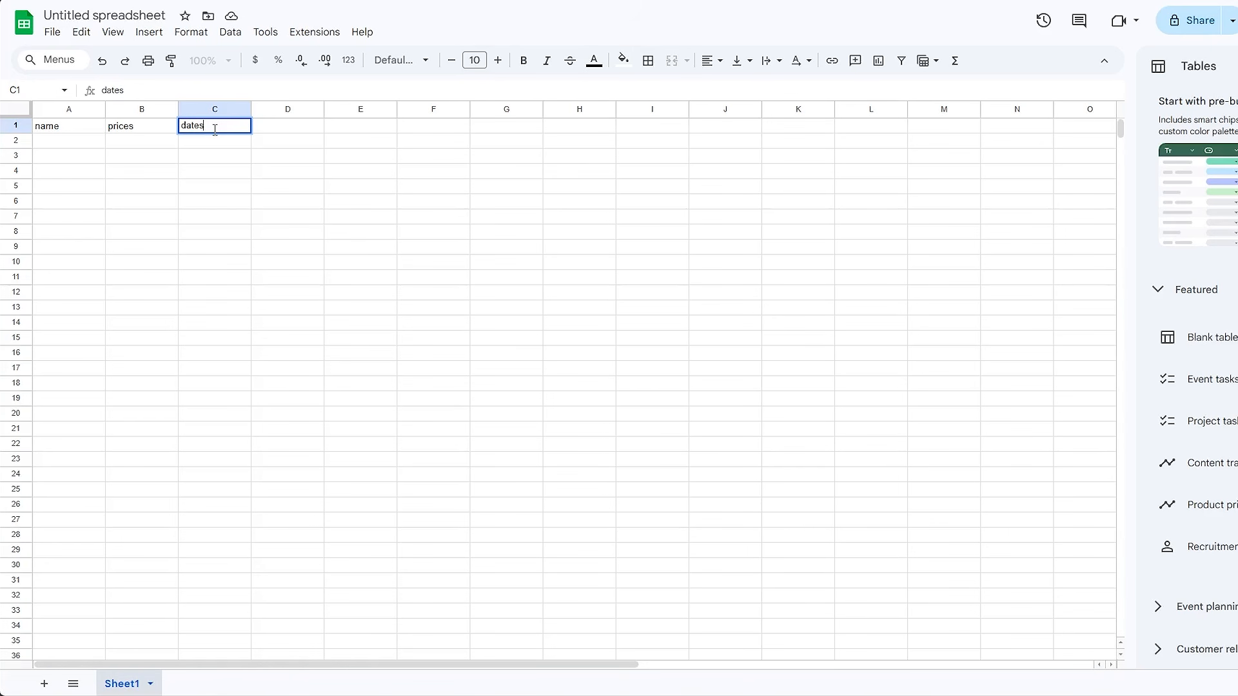
{"action": "left_click", "coordinate": [277, 185]}
- Make the headers in A1:C1 bold and set their font size to 18
{"action": "left_click_drag", "start_coordinate": [215, 129], "coordinate": [64, 126]}
{"action": "left_click", "coordinate": [523, 62]}
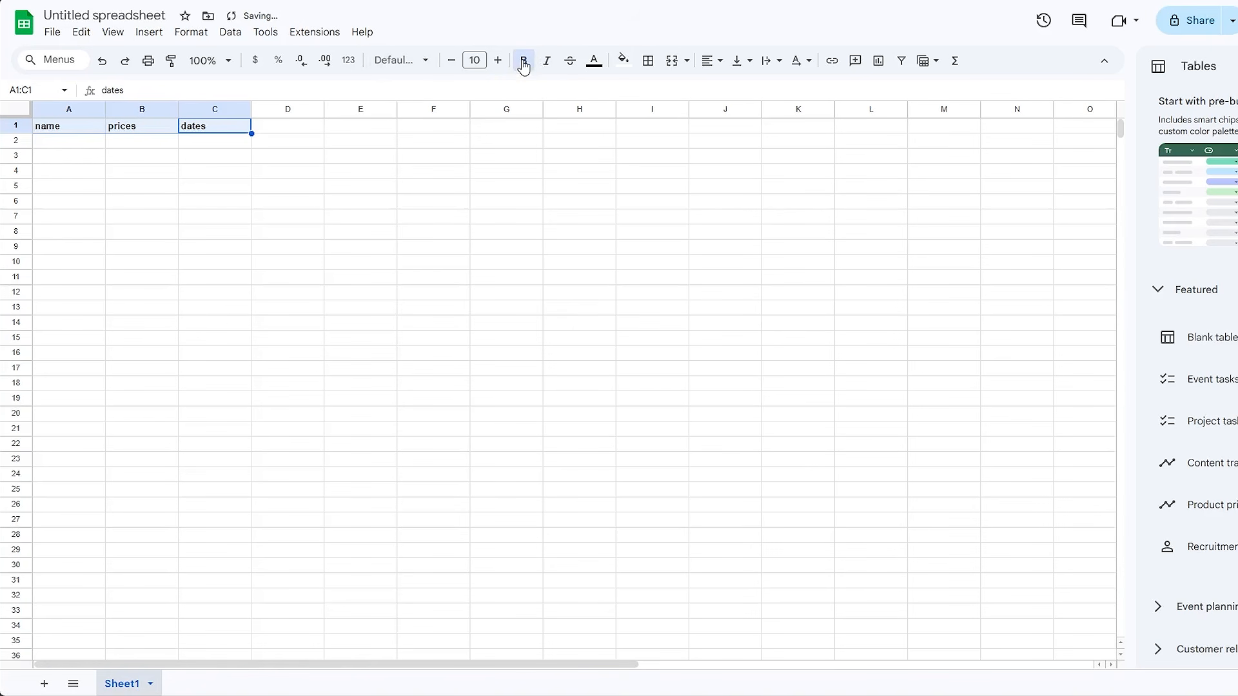
{"action": "left_click", "coordinate": [497, 60]}
{"action": "left_click", "coordinate": [497, 61]}
{"action": "left_click", "coordinate": [497, 61]}
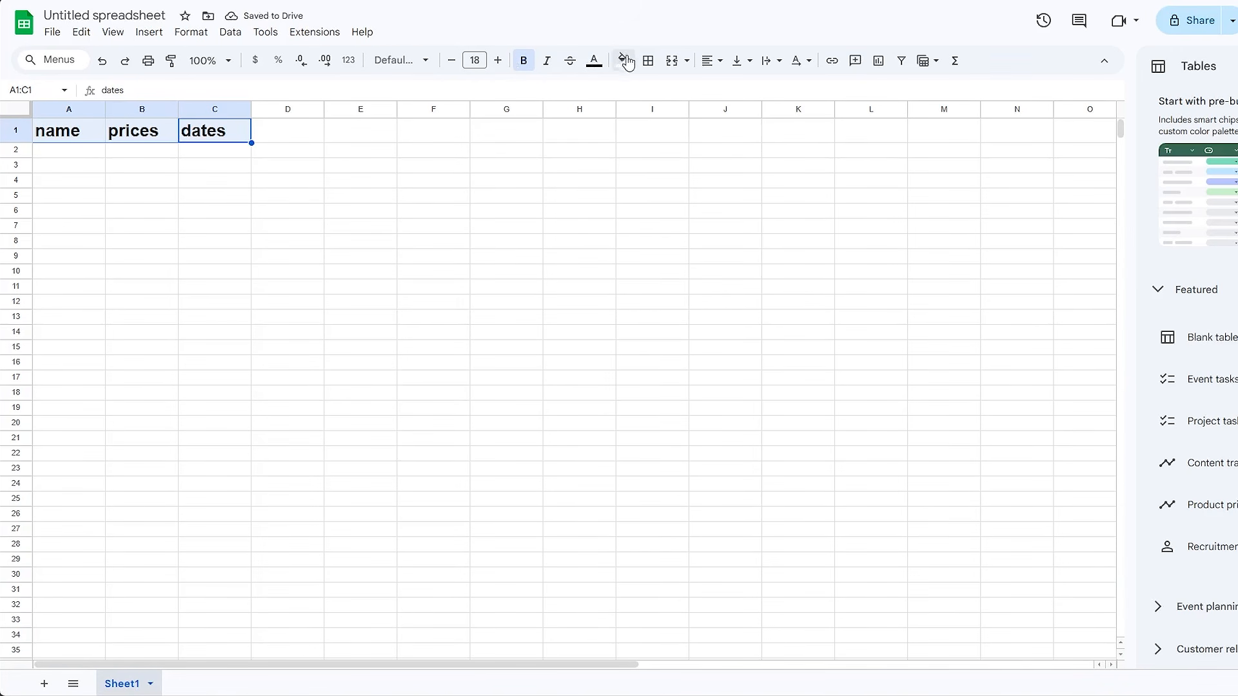
- Color the header text in A1:C1 yellow and fill the header cells with orange
{"action": "left_click", "coordinate": [594, 65]}
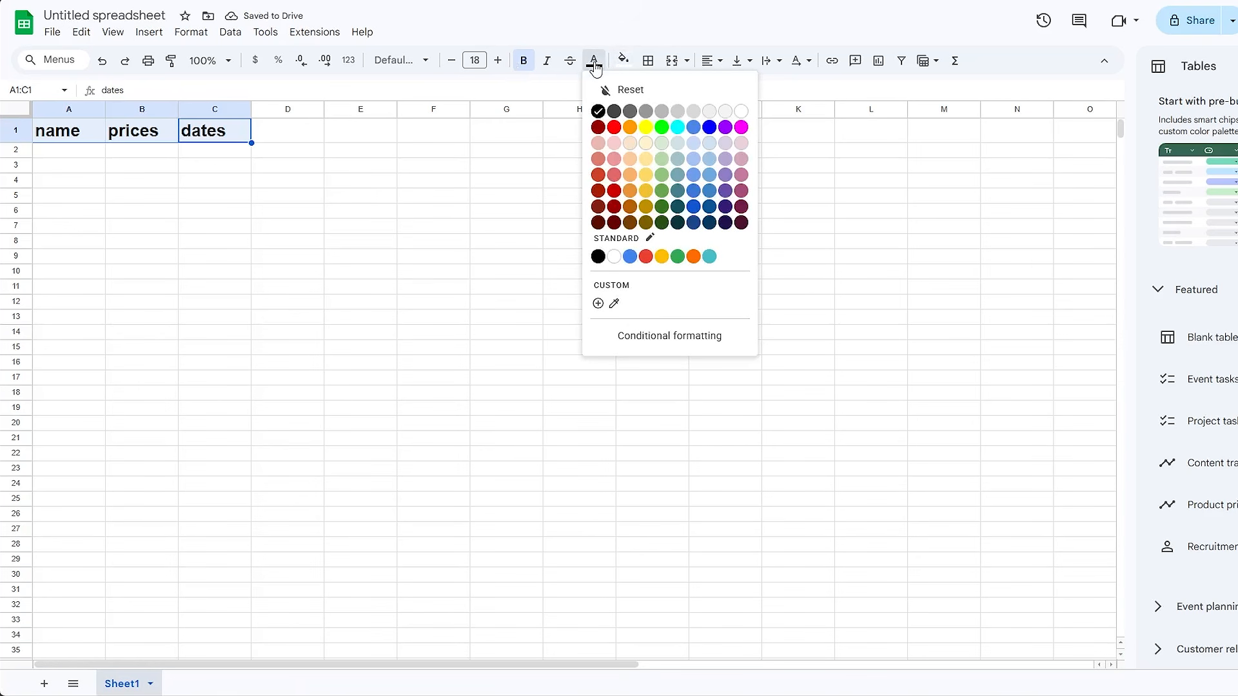
{"action": "left_click", "coordinate": [646, 190]}
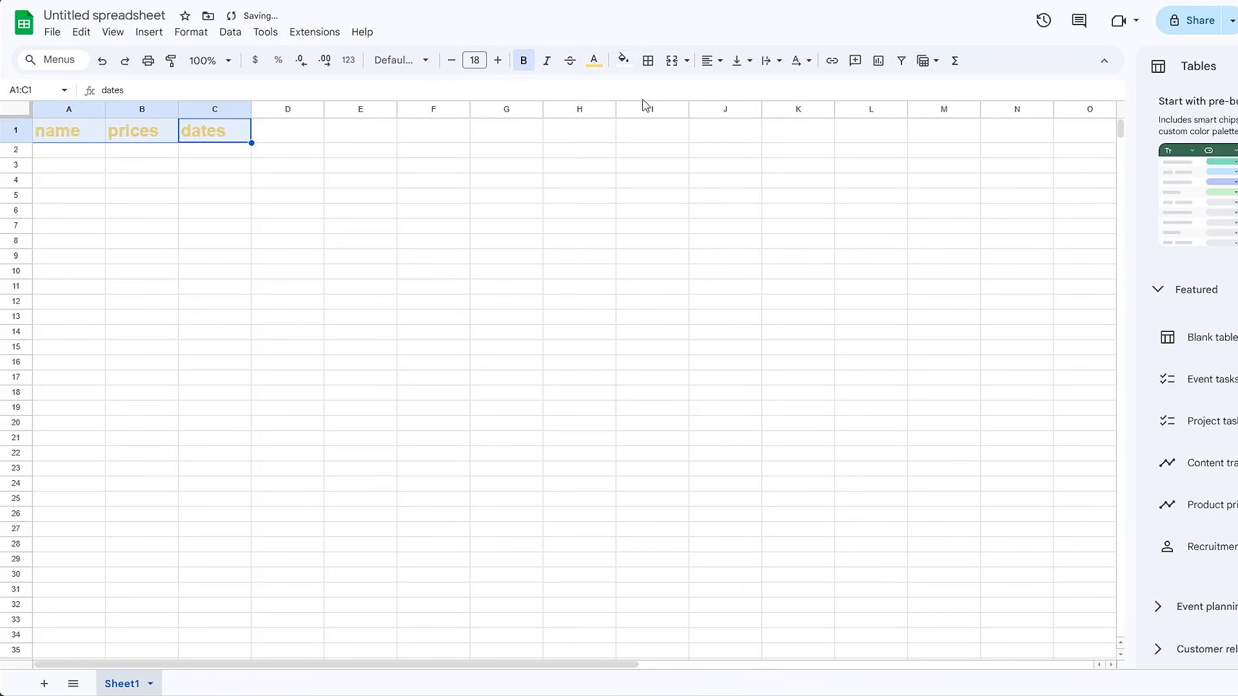
{"action": "left_click", "coordinate": [626, 63]}
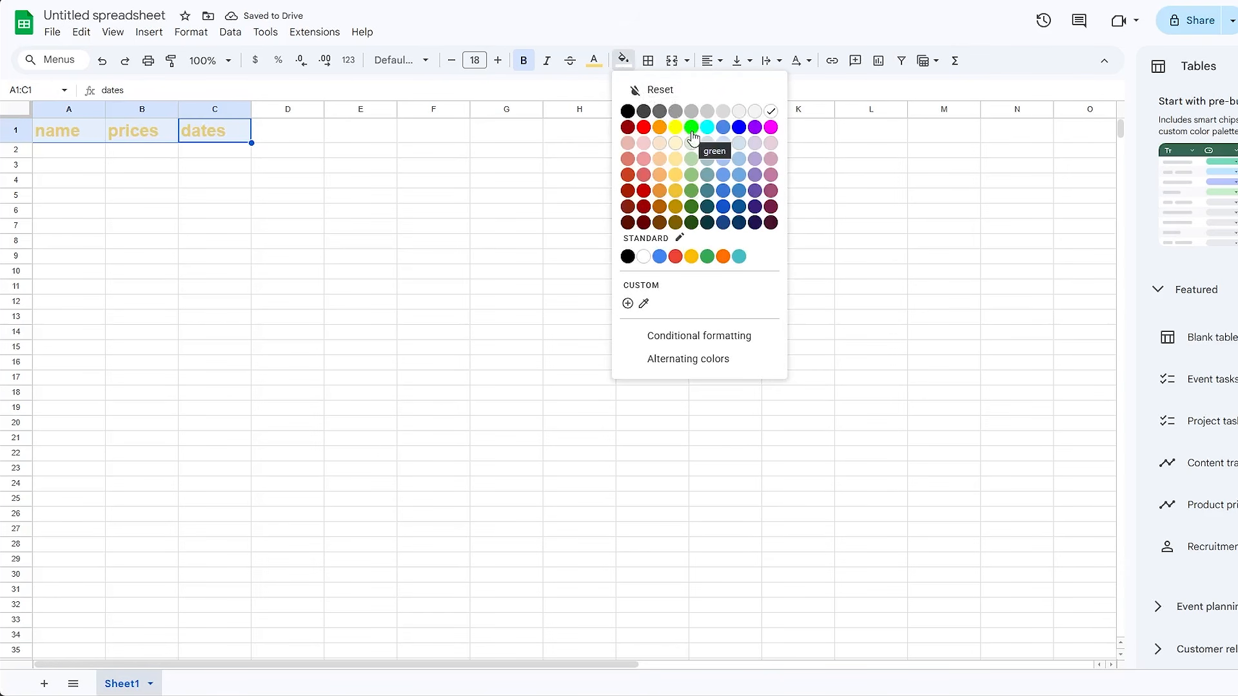
{"action": "left_click", "coordinate": [690, 129]}
{"action": "left_click", "coordinate": [624, 62]}
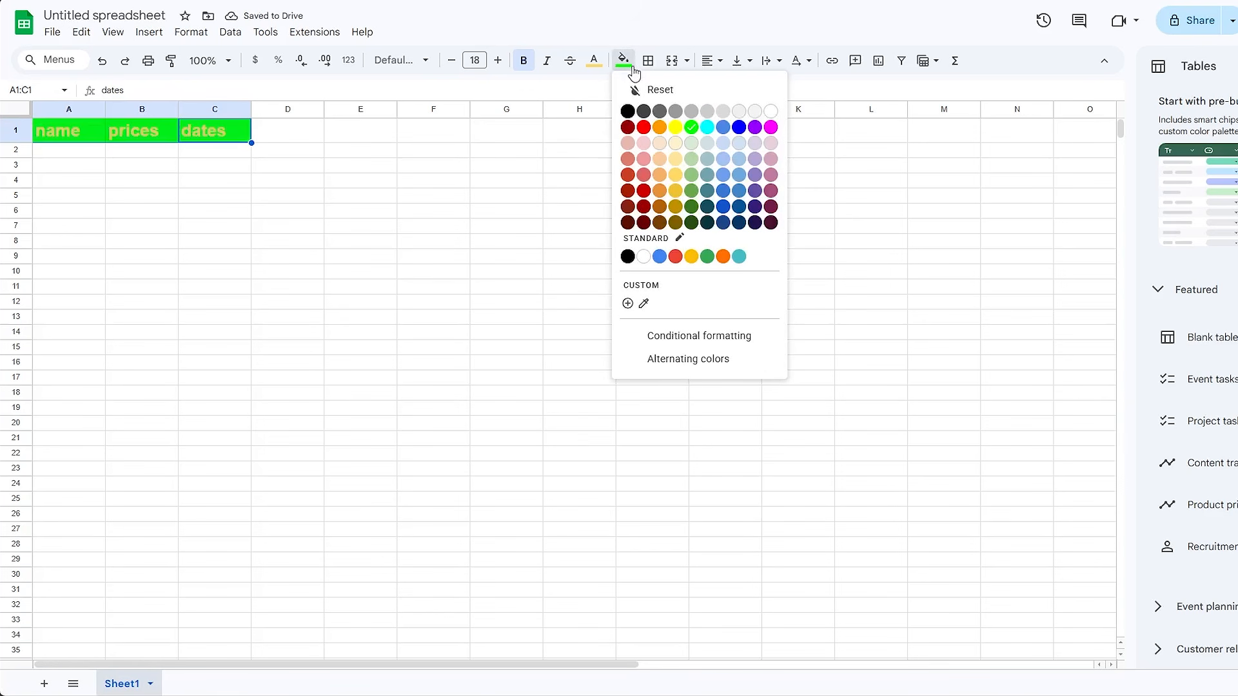
{"action": "left_click", "coordinate": [659, 129]}
{"action": "left_click", "coordinate": [279, 207]}
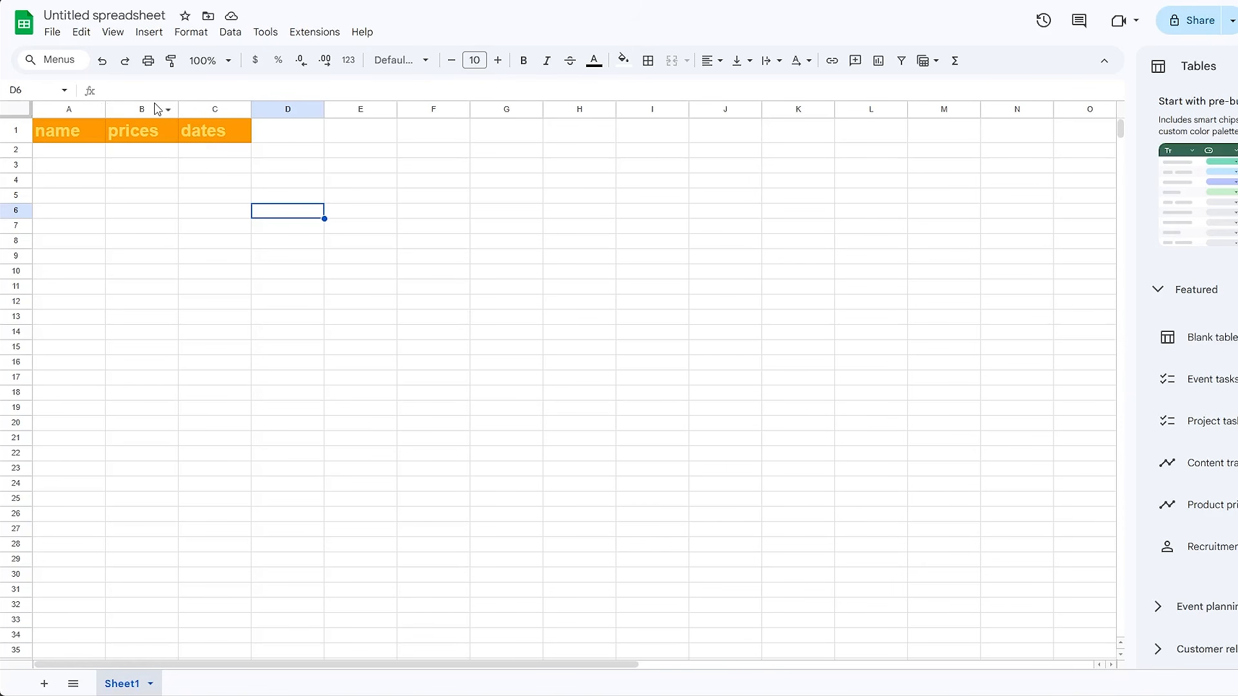
- Format cell B2 under the prices header as Currency and enter 98766 in it
{"action": "left_click", "coordinate": [139, 154]}
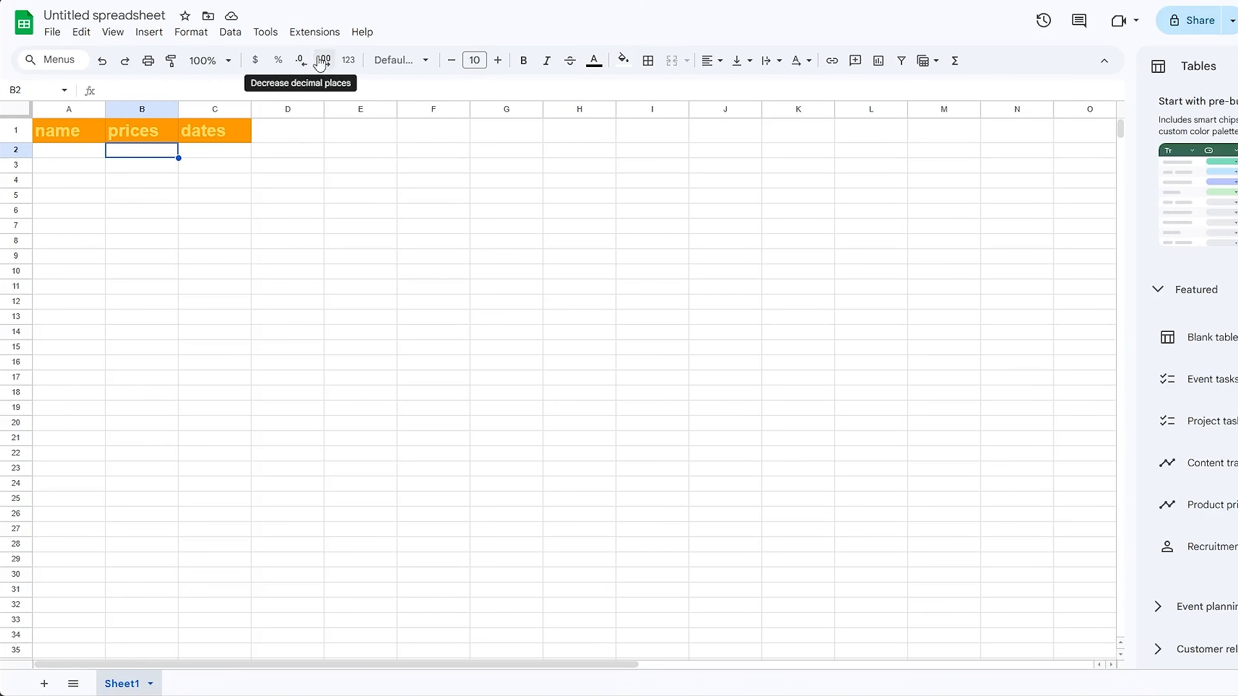
{"action": "left_click", "coordinate": [348, 61]}
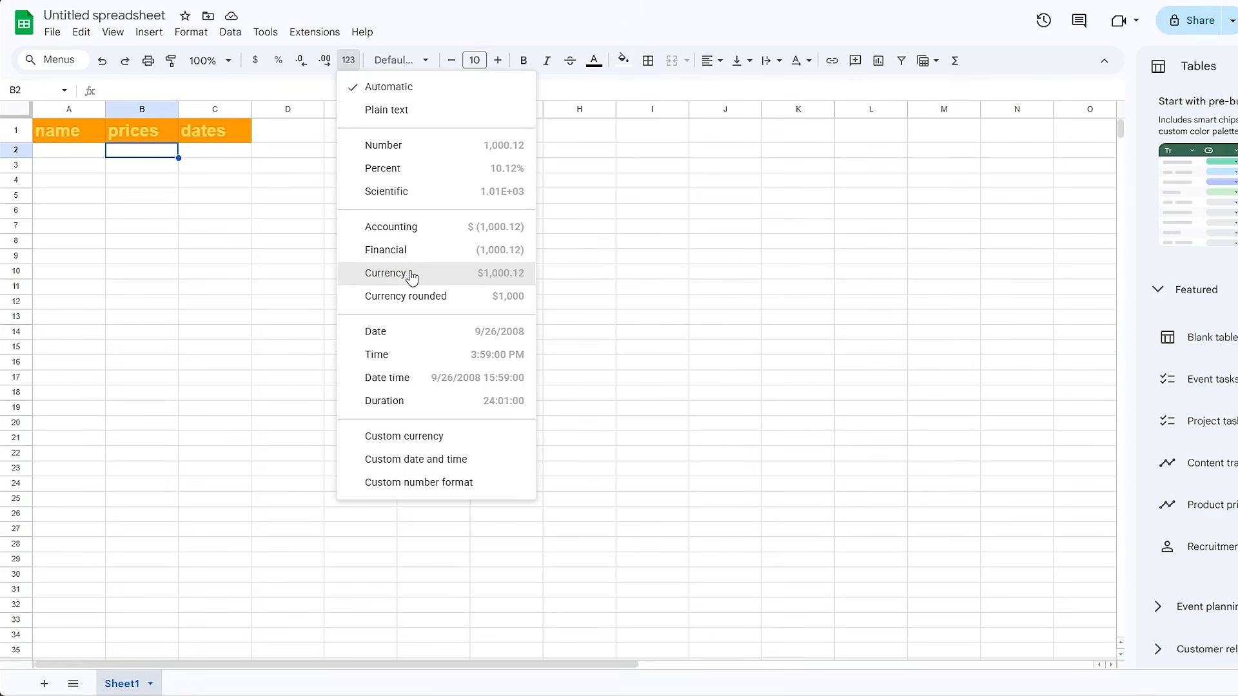
{"action": "left_click", "coordinate": [412, 276]}
{"action": "double_click", "coordinate": [146, 153]}
{"action": "type", "text": "98766"}
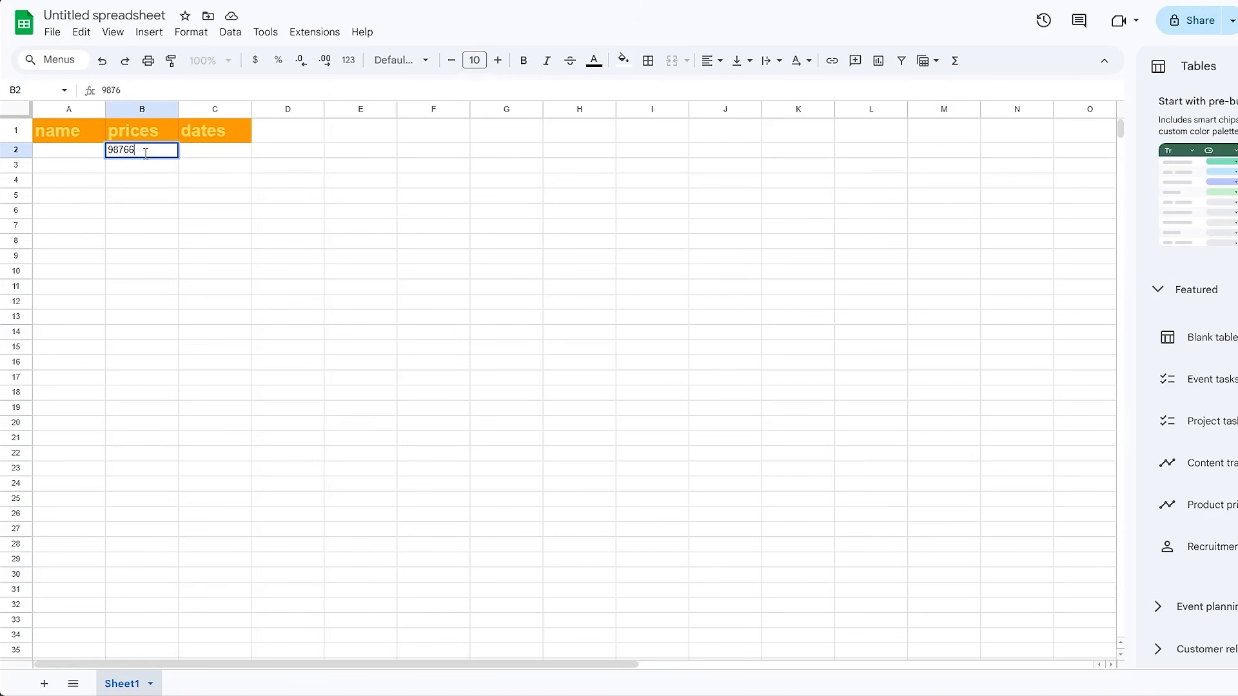
{"action": "key", "text": "Return"}
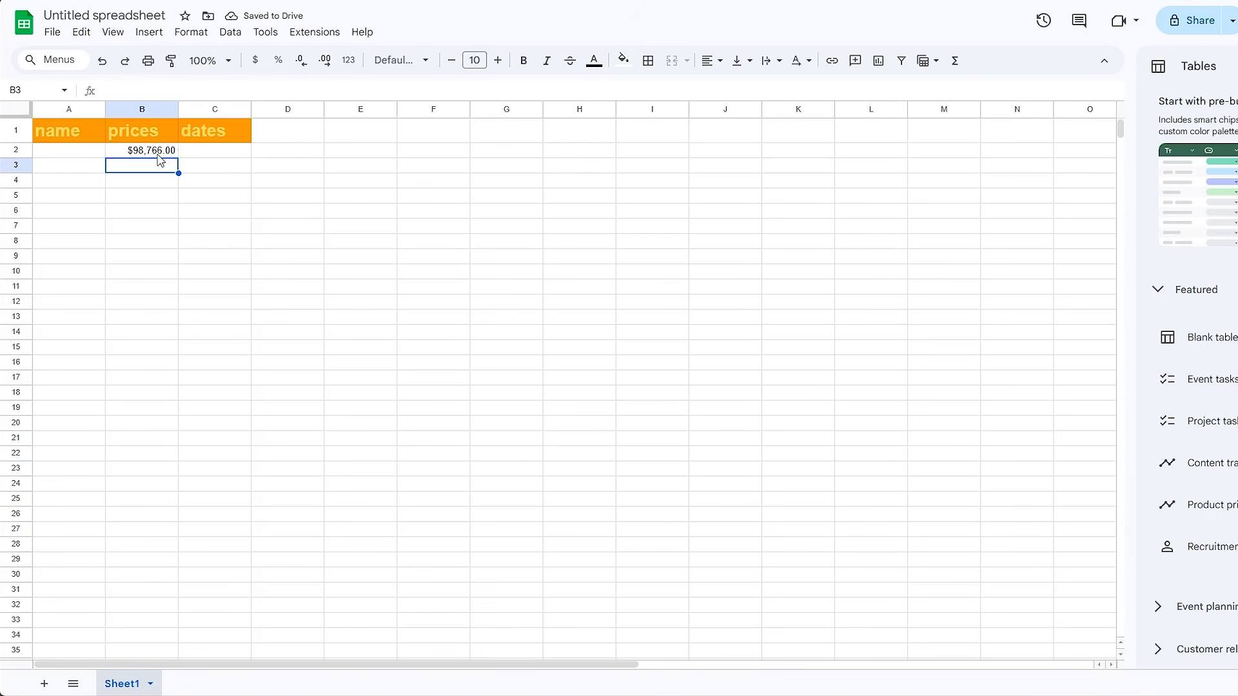
- Enter 7987 in cell C2 under the dates header and clear the cell again
{"action": "left_click", "coordinate": [213, 150]}
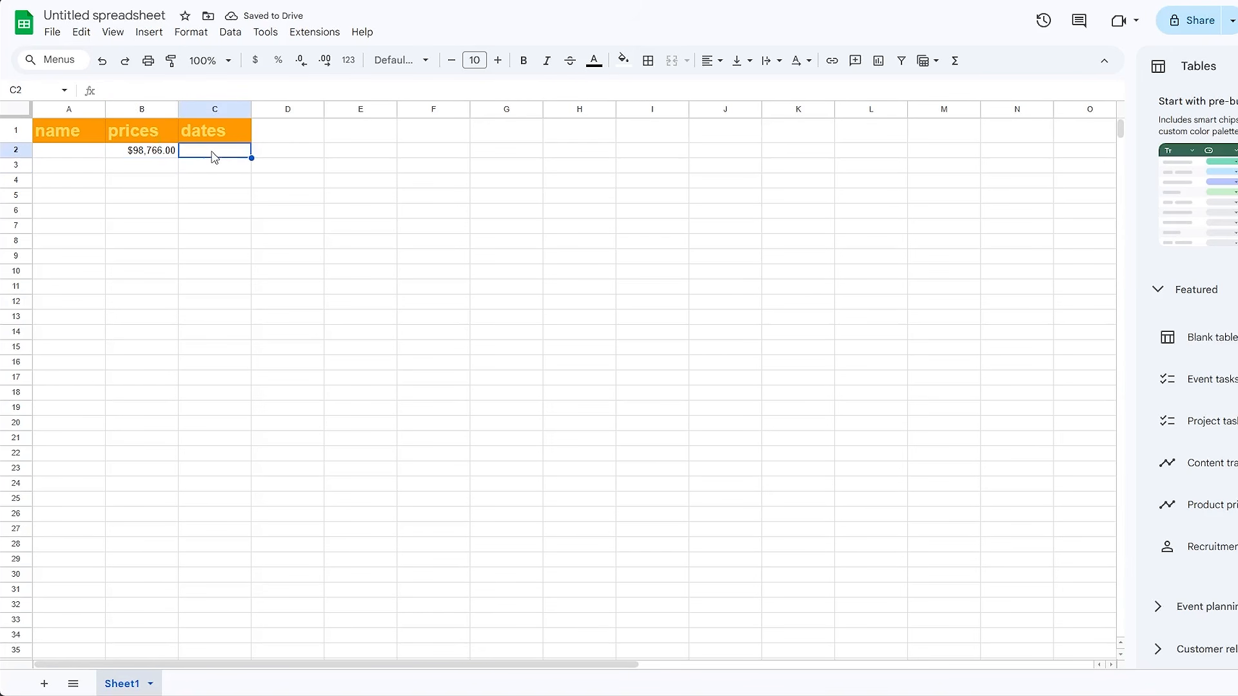
{"action": "type", "text": "7987"}
{"action": "key", "text": "Return"}
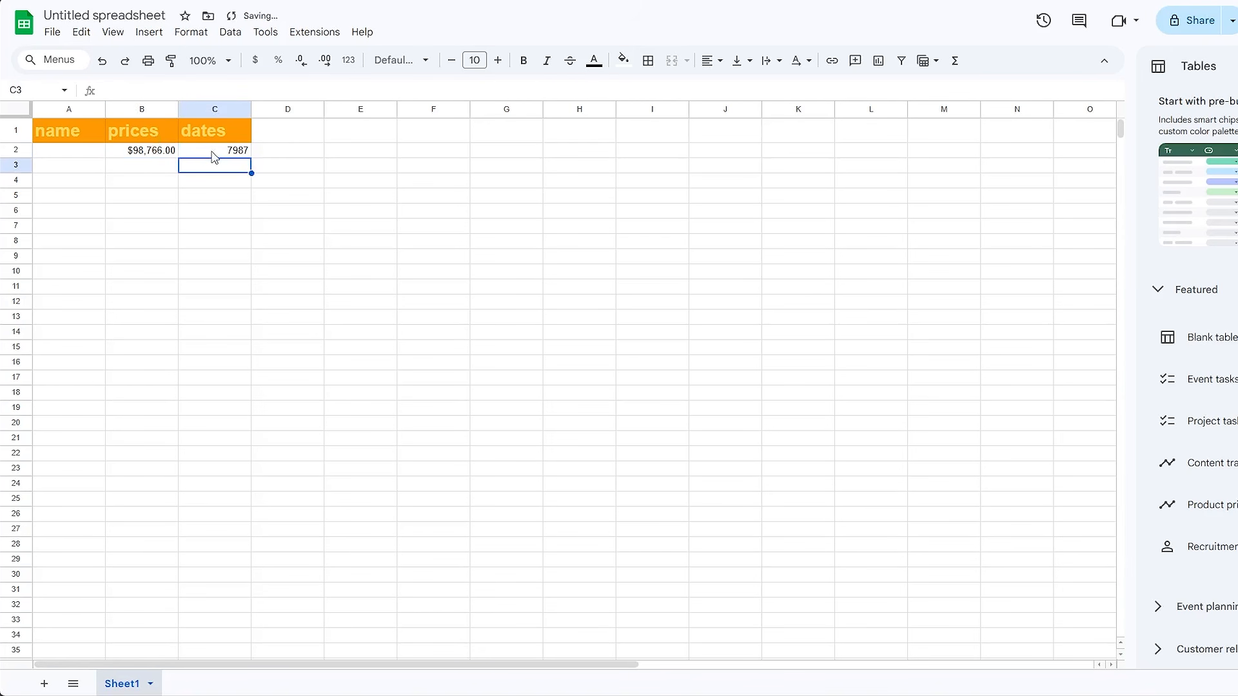
{"action": "left_click", "coordinate": [213, 153]}
{"action": "key", "text": "Delete"}
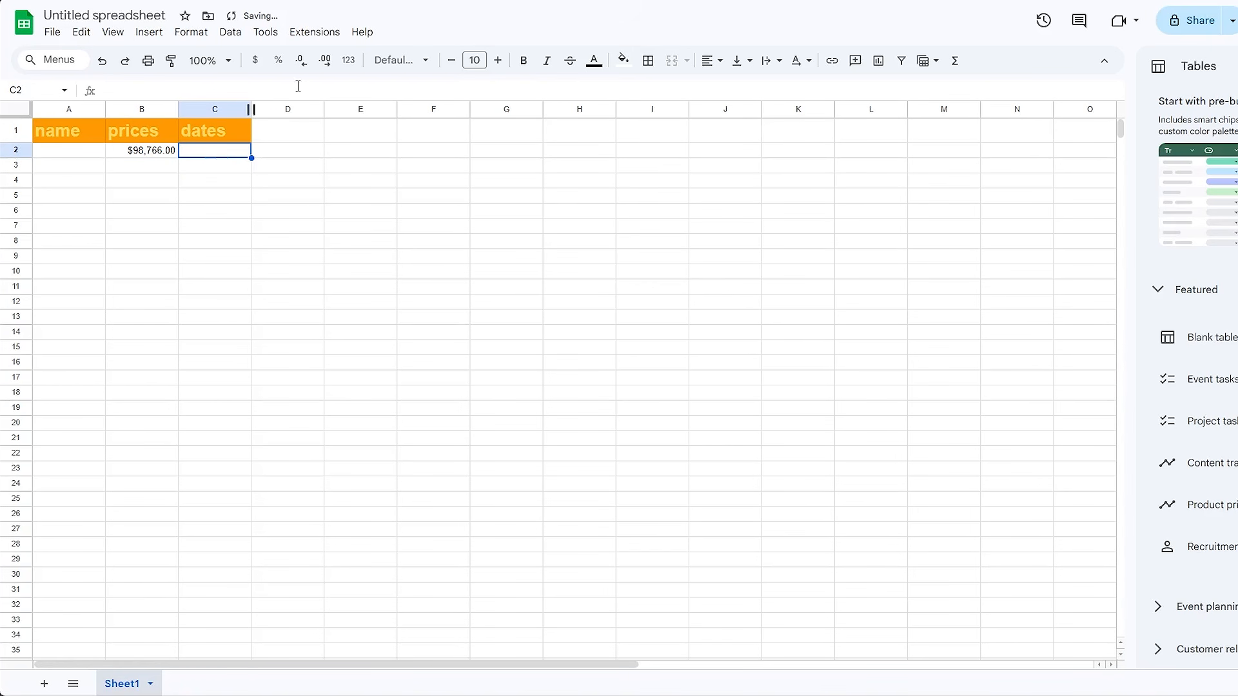
- Format cell C2 under the dates header as Date and enter 8/8/2020 in it
{"action": "left_click", "coordinate": [348, 59]}
{"action": "left_click", "coordinate": [405, 331]}
{"action": "type", "text": "8/8.2"}
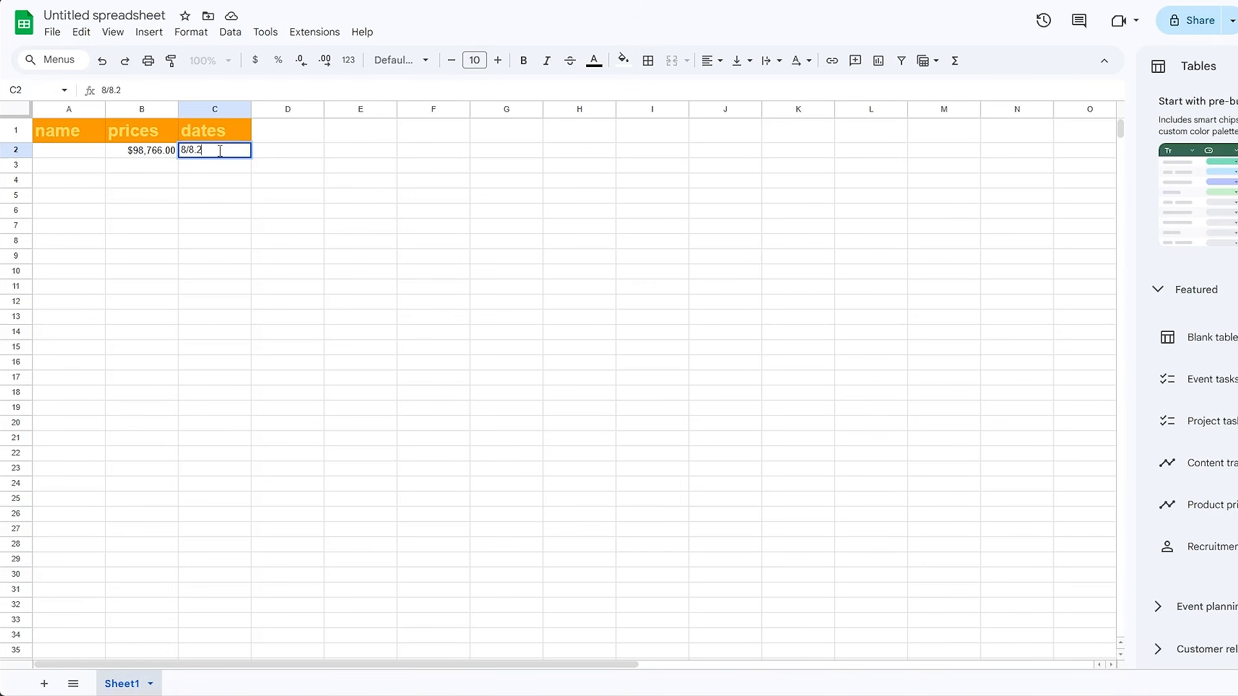
{"action": "type", "text": "020"}
{"action": "key", "text": "Return"}
{"action": "left_click", "coordinate": [219, 151]}
{"action": "double_click", "coordinate": [197, 152]}
{"action": "key", "text": "BackSpace"}
{"action": "type", "text": "/"}
{"action": "key", "text": "Return"}
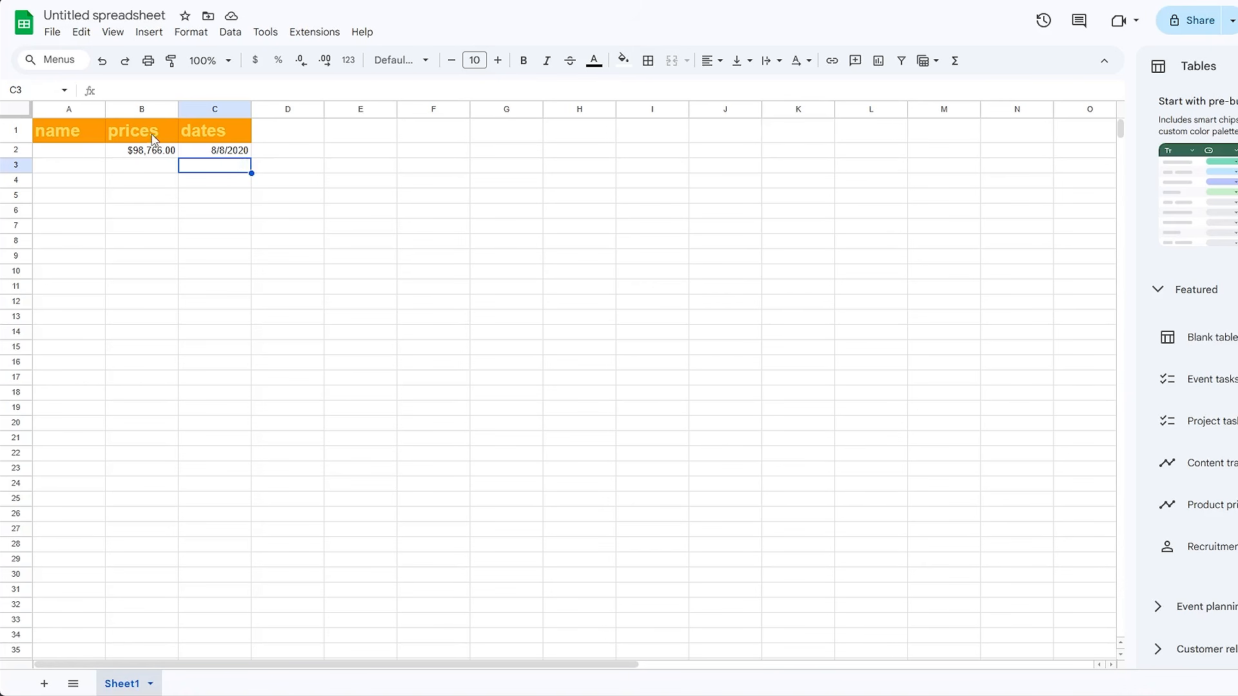
- Enter 876557 in cell B3 as the second value under the prices header
{"action": "left_click", "coordinate": [67, 153]}
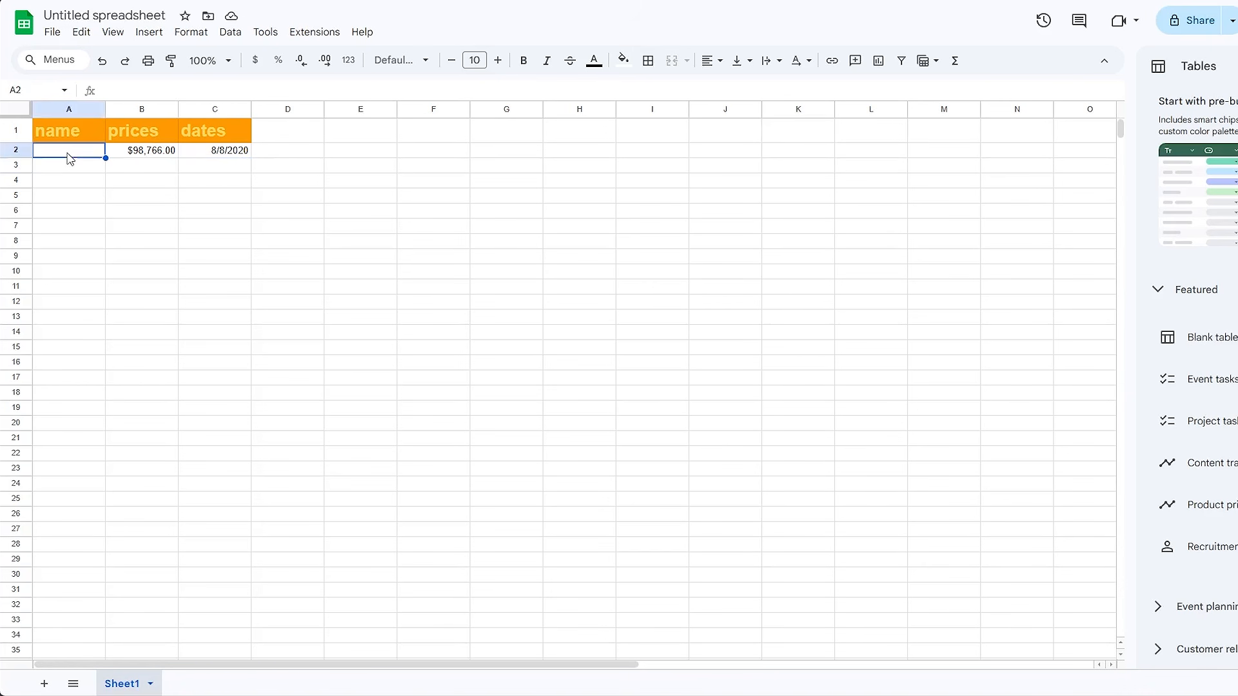
{"action": "double_click", "coordinate": [145, 166]}
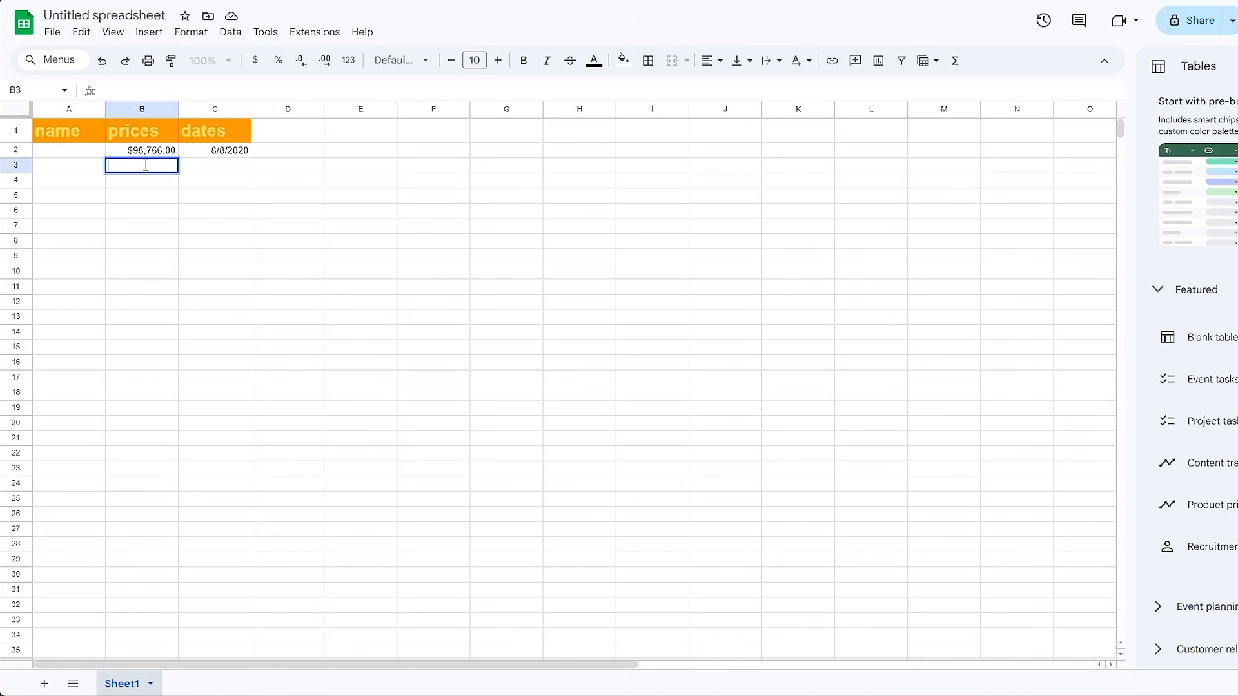
{"action": "type", "text": "876557"}
{"action": "key", "text": "Return"}
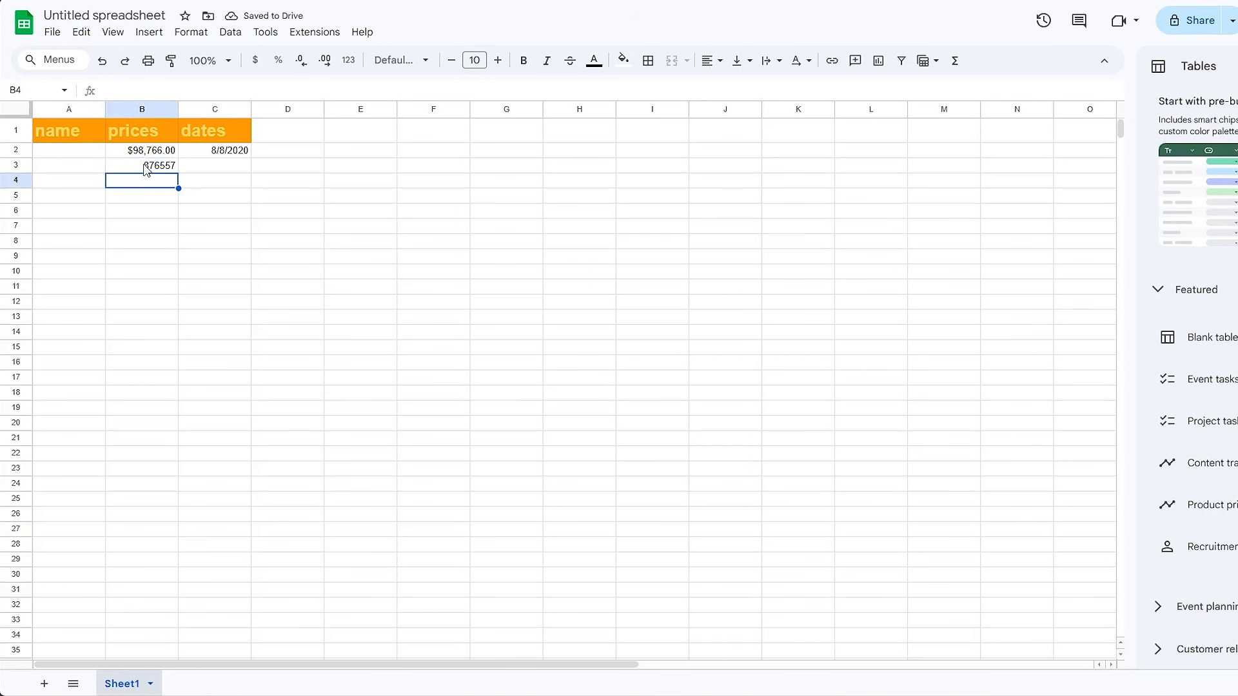
- Format the second price in cell B3 as Currency
{"action": "right_click", "coordinate": [146, 166]}
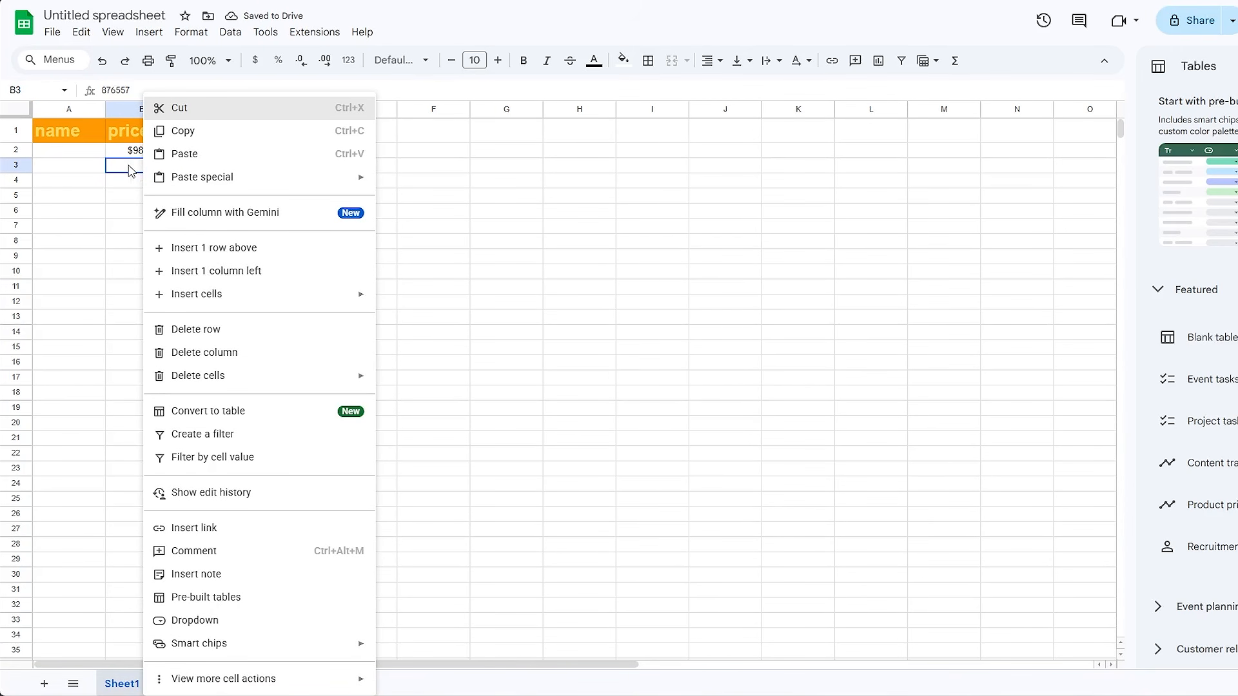
{"action": "left_click", "coordinate": [102, 177]}
{"action": "left_click", "coordinate": [139, 170]}
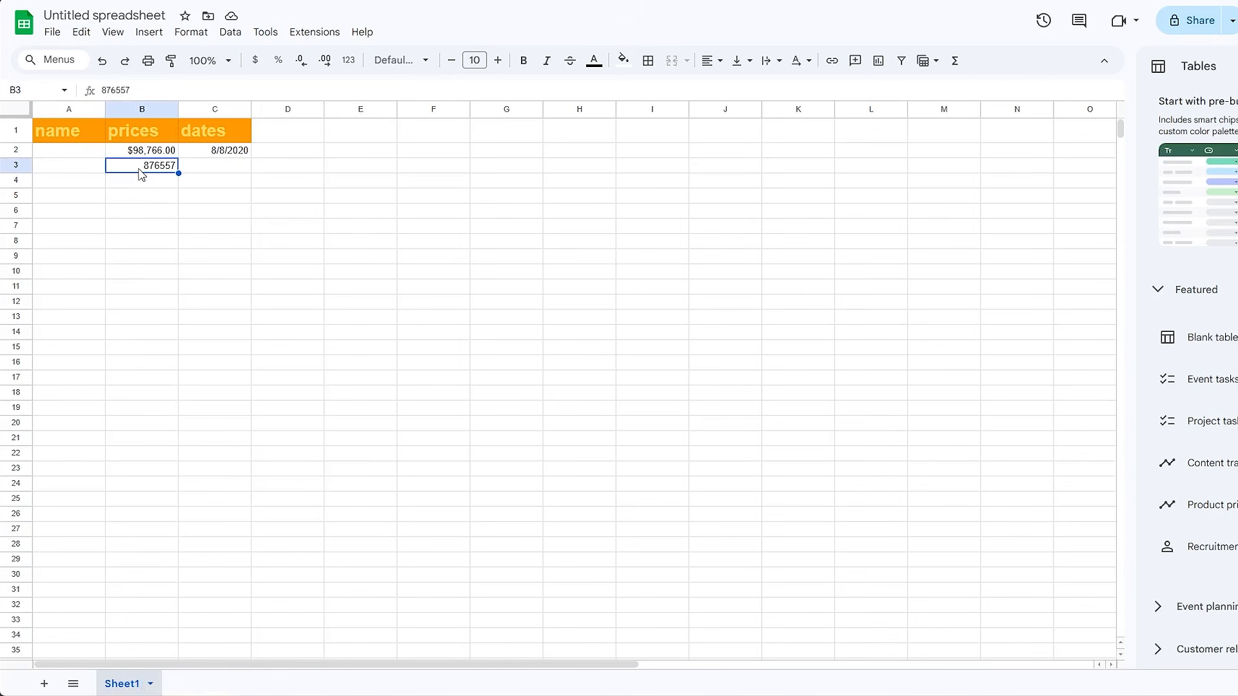
{"action": "left_click", "coordinate": [348, 60]}
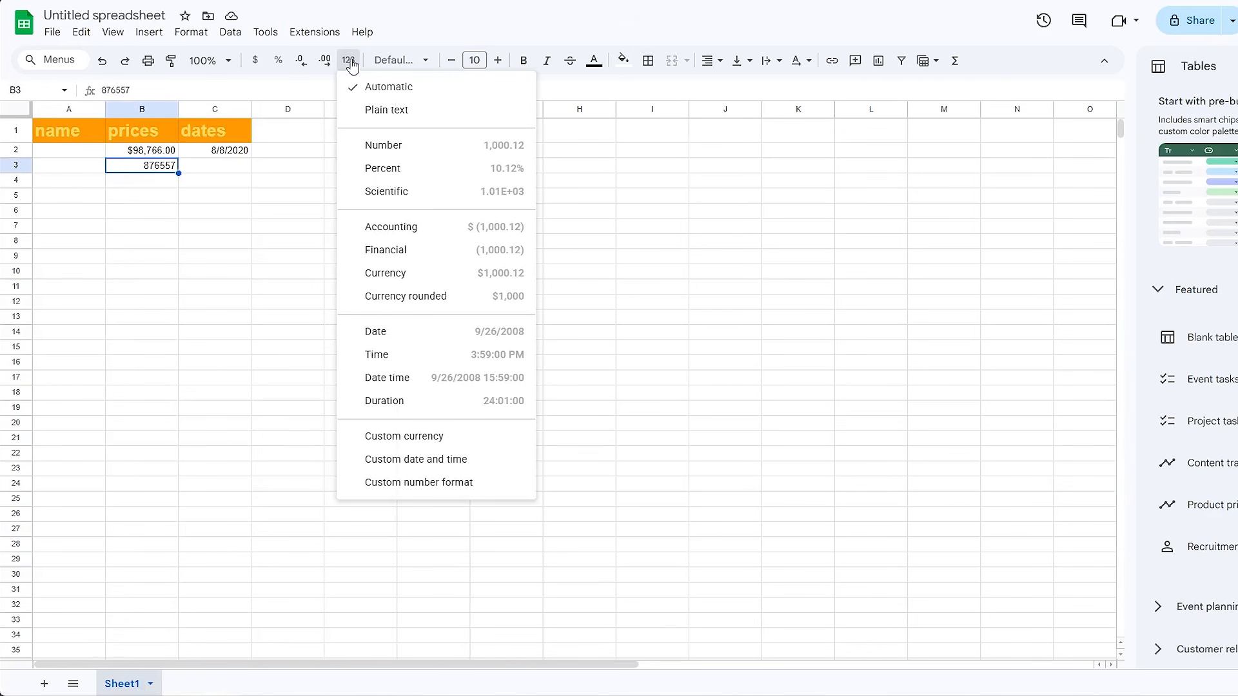
{"action": "left_click", "coordinate": [424, 274]}
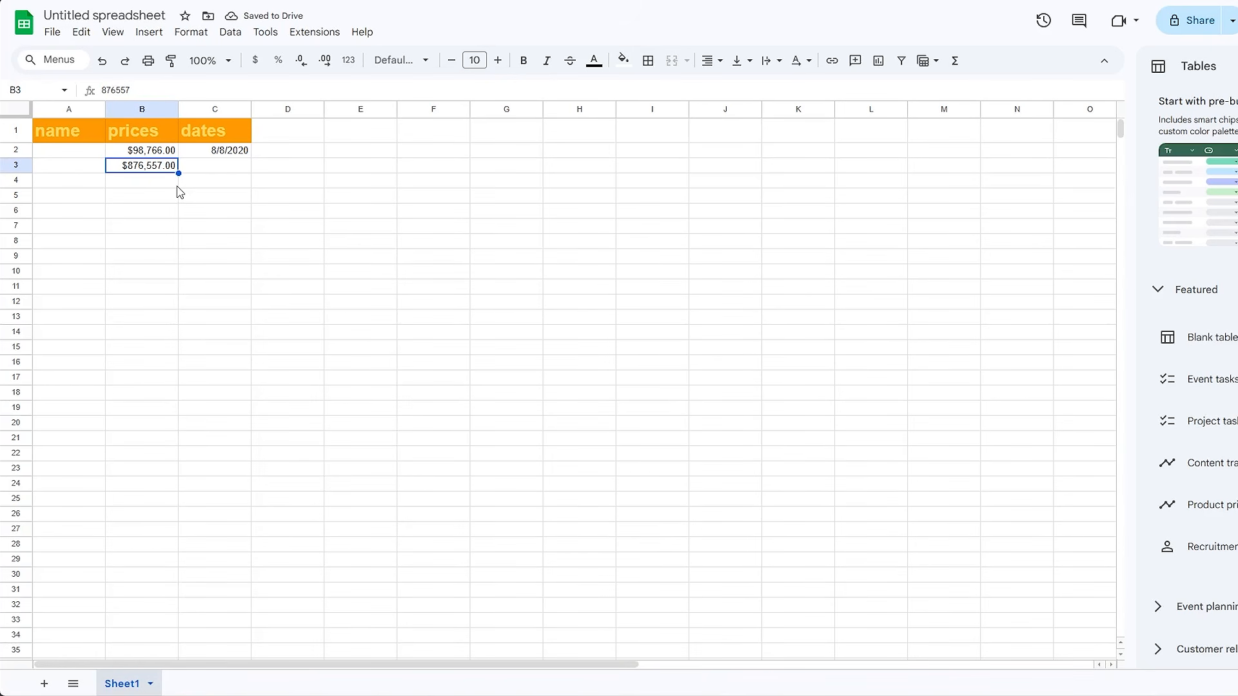
- Add the two prices in cell B5 with the formula =B2+B3
{"action": "left_click", "coordinate": [134, 208]}
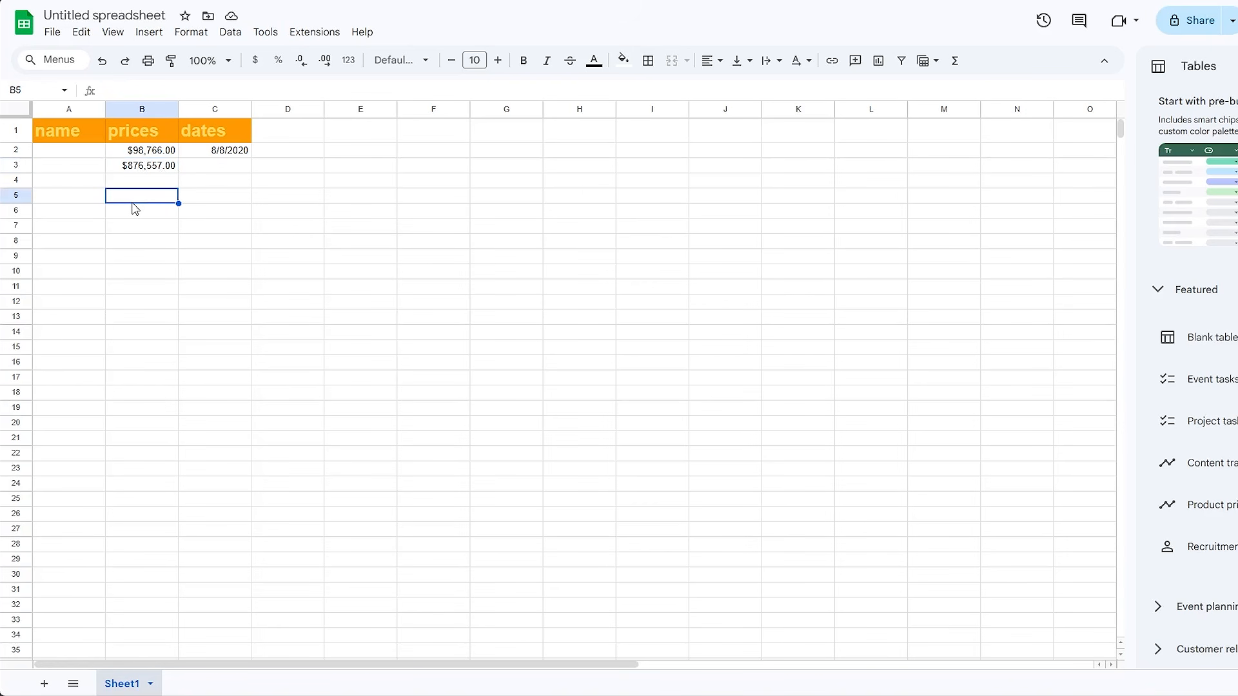
{"action": "type", "text": "="}
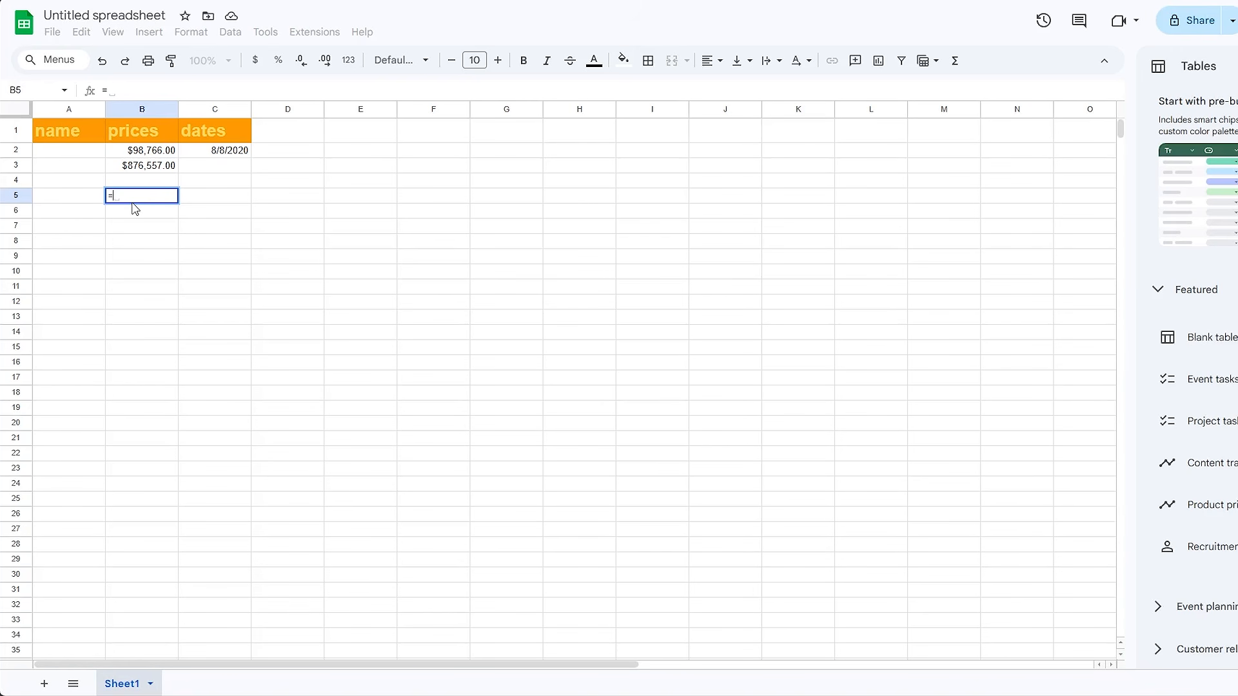
{"action": "type", "text": "B2"}
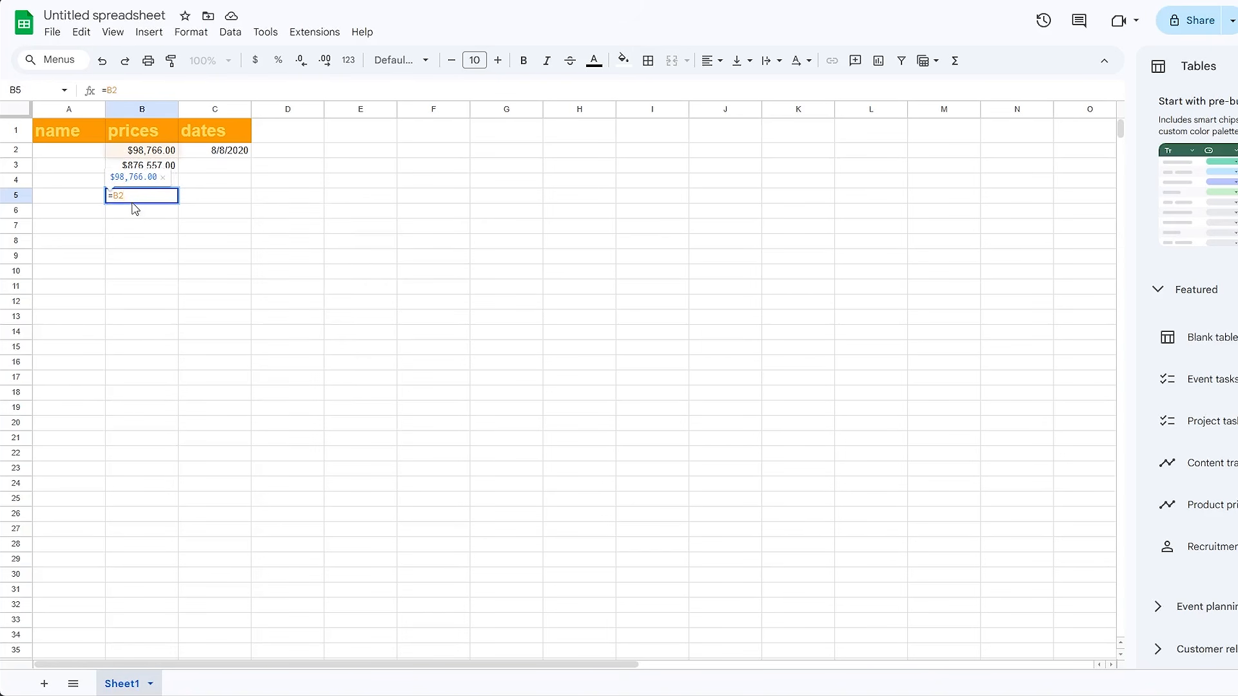
{"action": "type", "text": "+B3"}
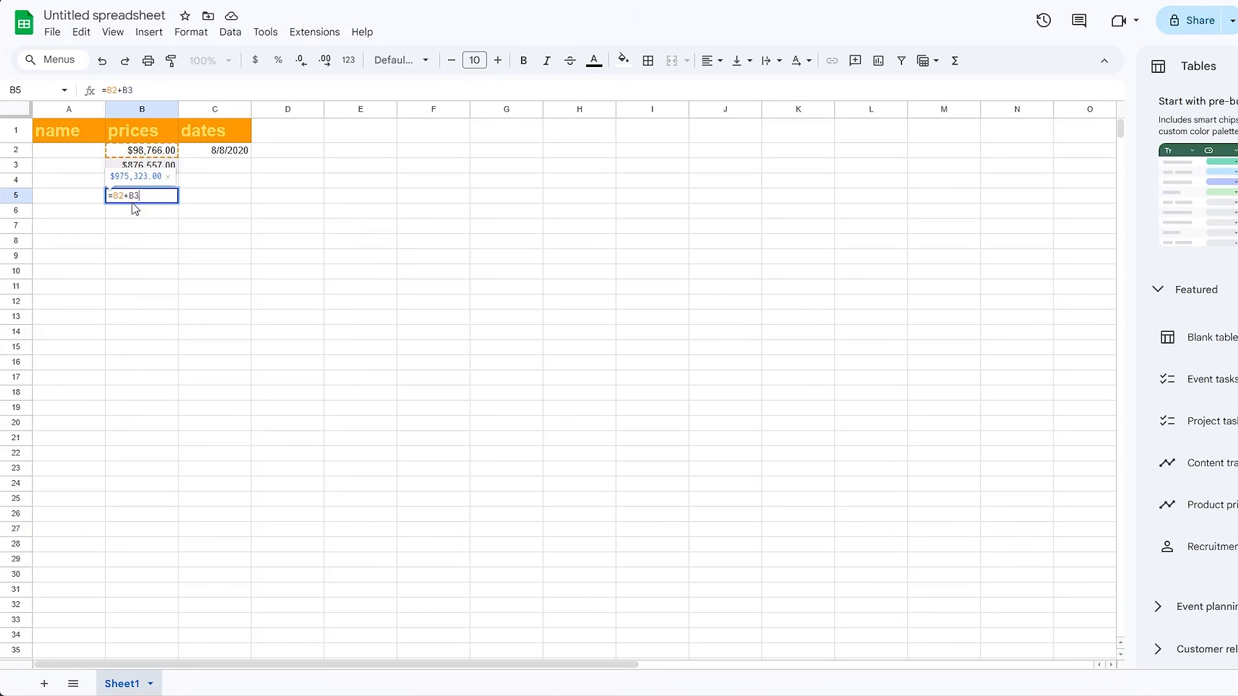
{"action": "key", "text": "Return"}
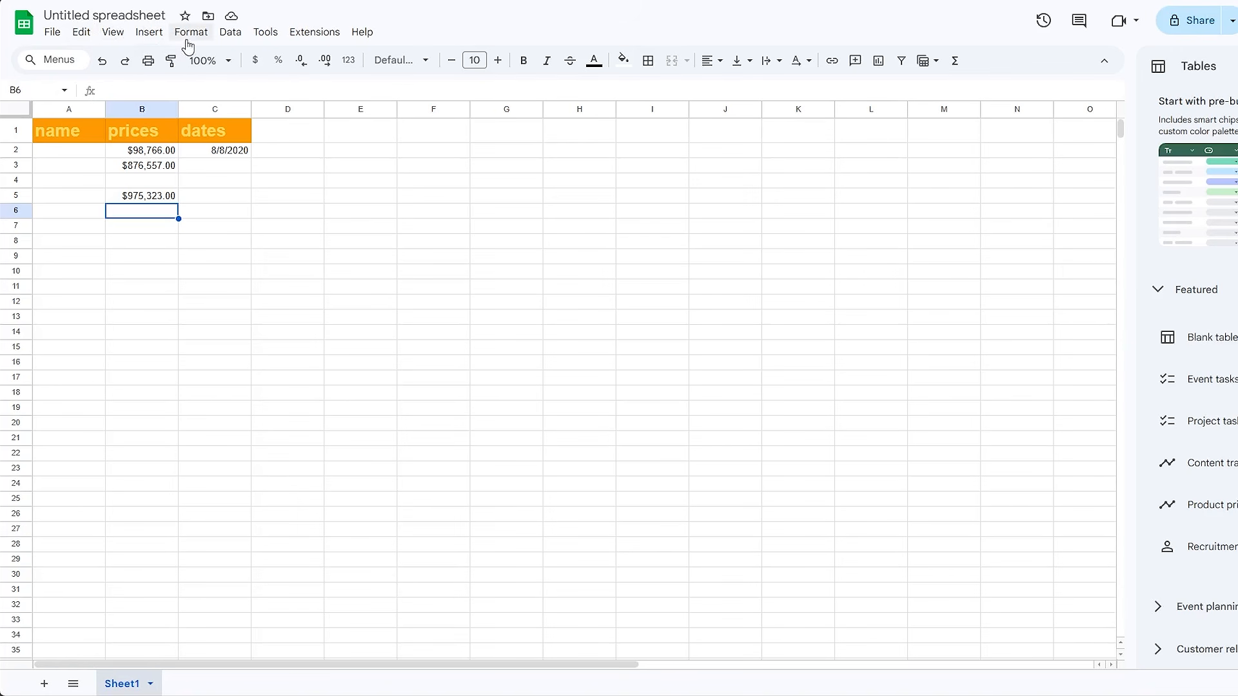
{"action": "left_click", "coordinate": [245, 89]}
{"action": "left_click", "coordinate": [229, 135]}
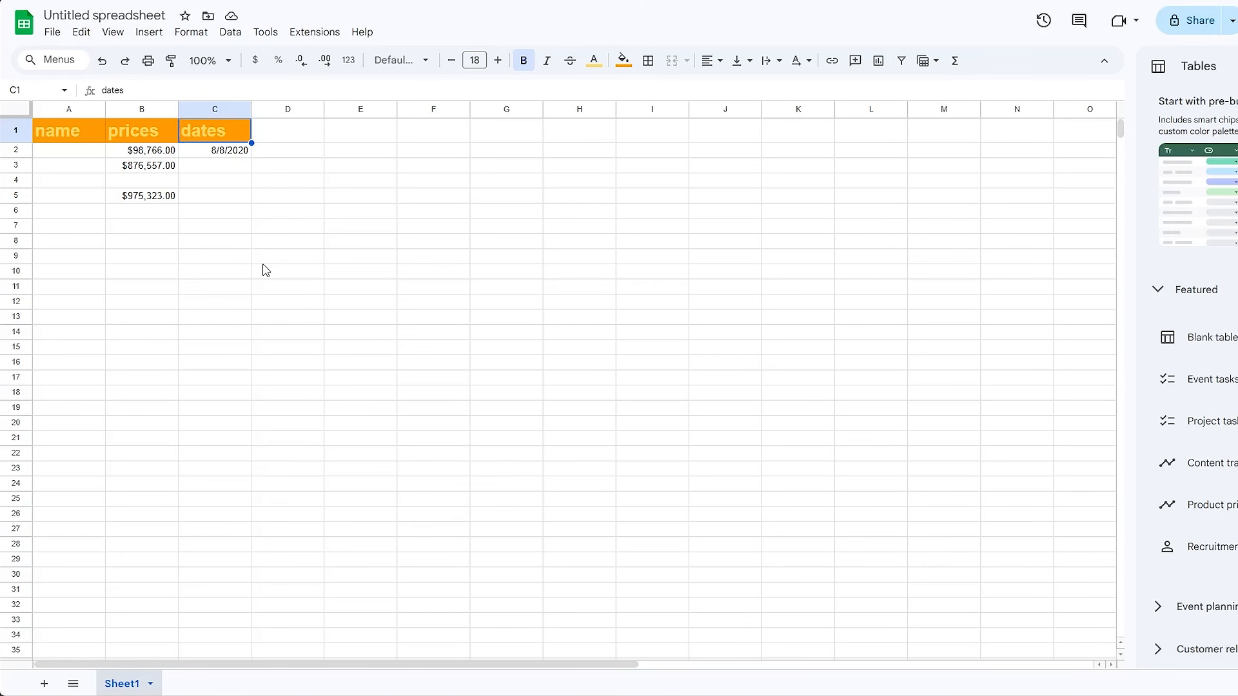
{"action": "scroll", "coordinate": [262, 269], "scroll_direction": "down", "scroll_amount": 5}
{"action": "scroll", "coordinate": [262, 268], "scroll_direction": "up", "scroll_amount": 5}
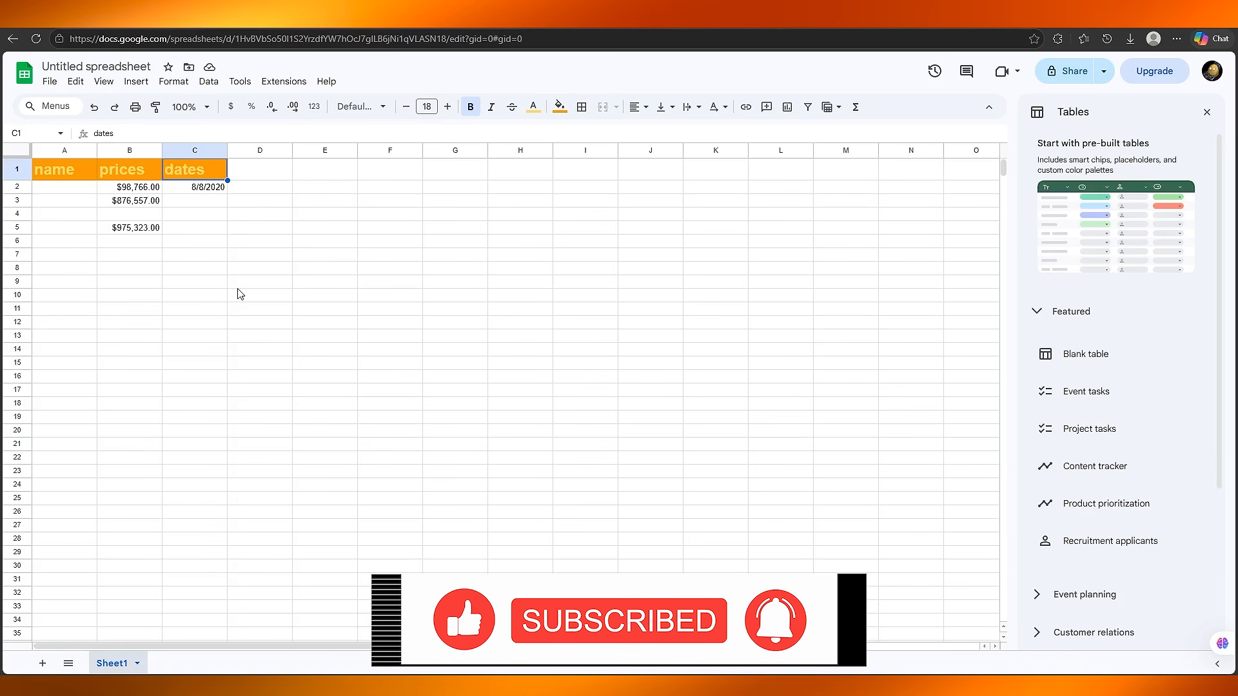
{"action": "left_click", "coordinate": [236, 285]}
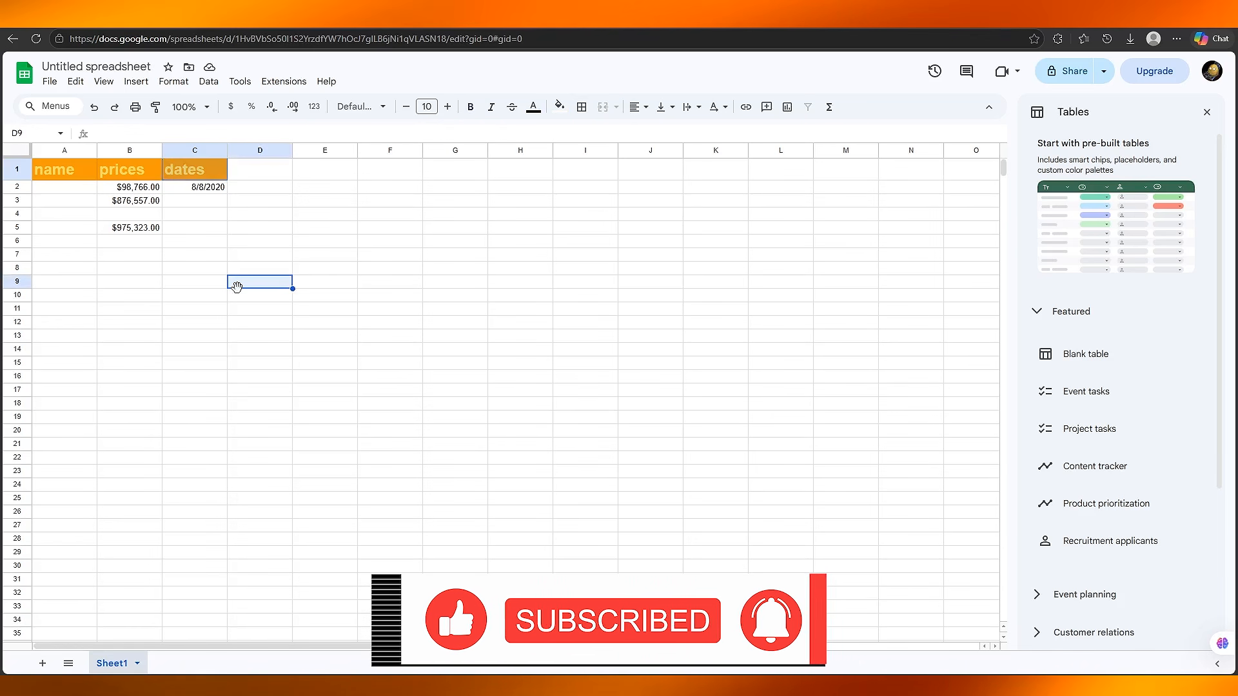